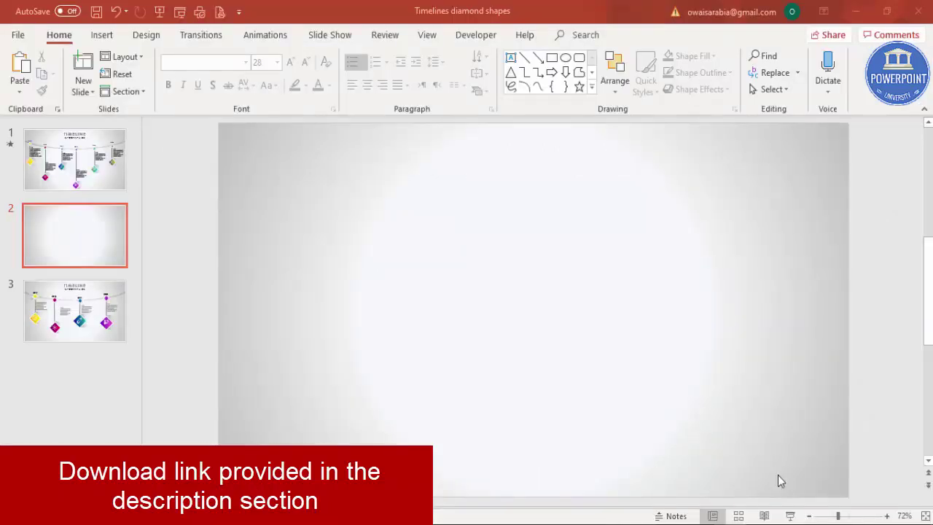
# Fit the slide in view and draw a wide blue oval across its top
pyautogui.click(808, 516)
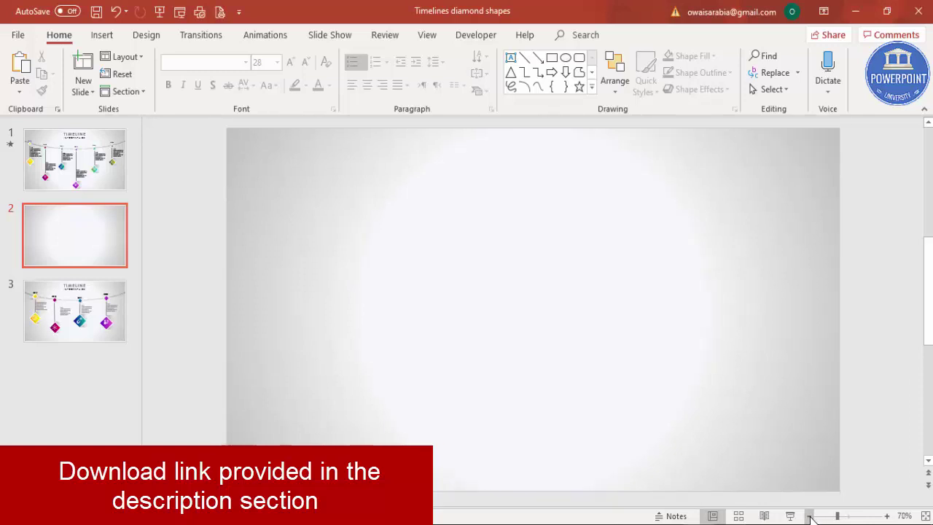
pyautogui.click(809, 516)
pyautogui.click(809, 515)
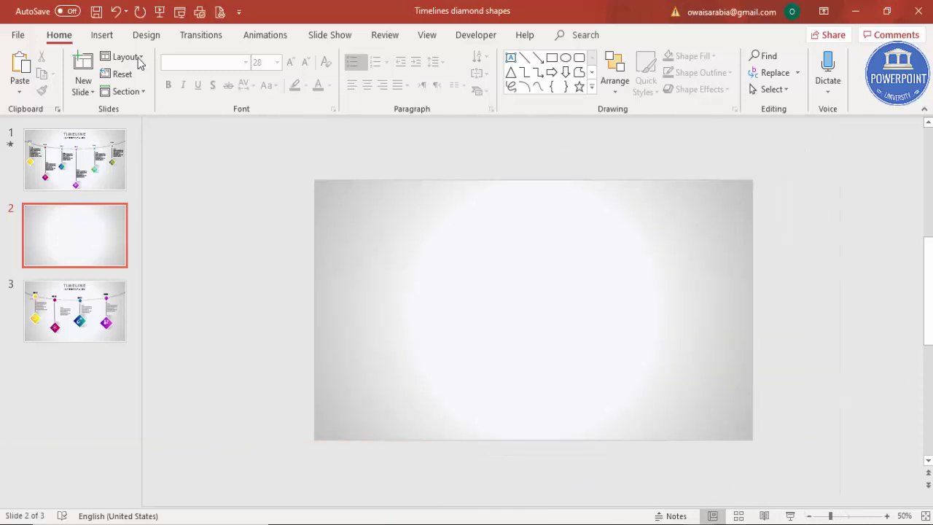
pyautogui.click(102, 35)
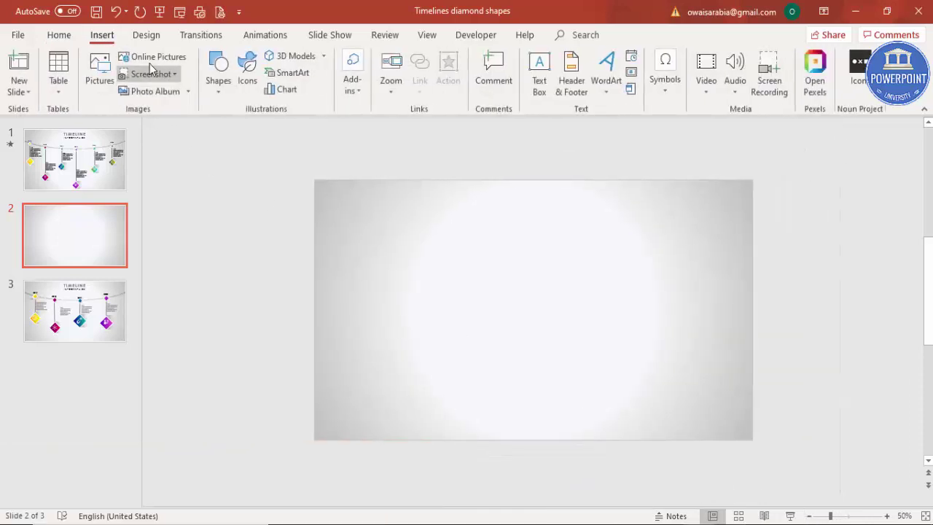
pyautogui.click(220, 86)
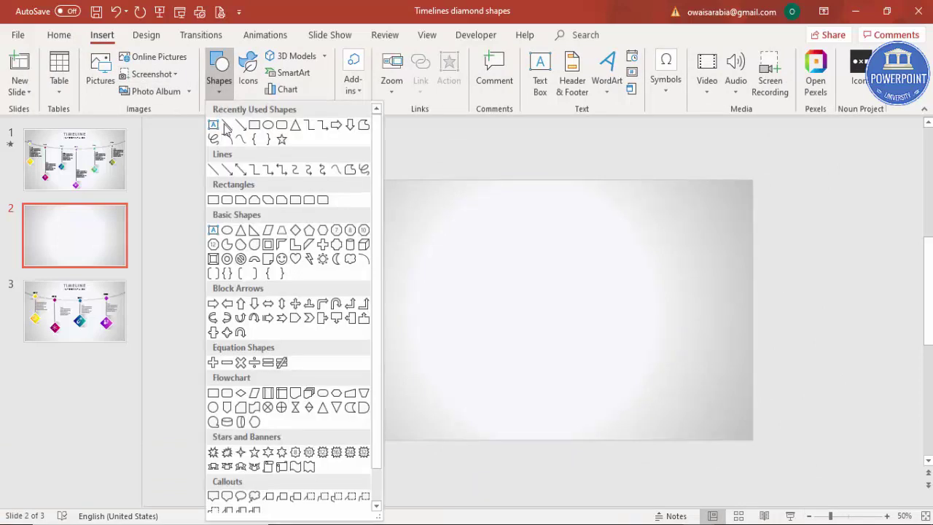
pyautogui.click(226, 230)
pyautogui.moveTo(272, 143); pyautogui.dragTo(803, 291)
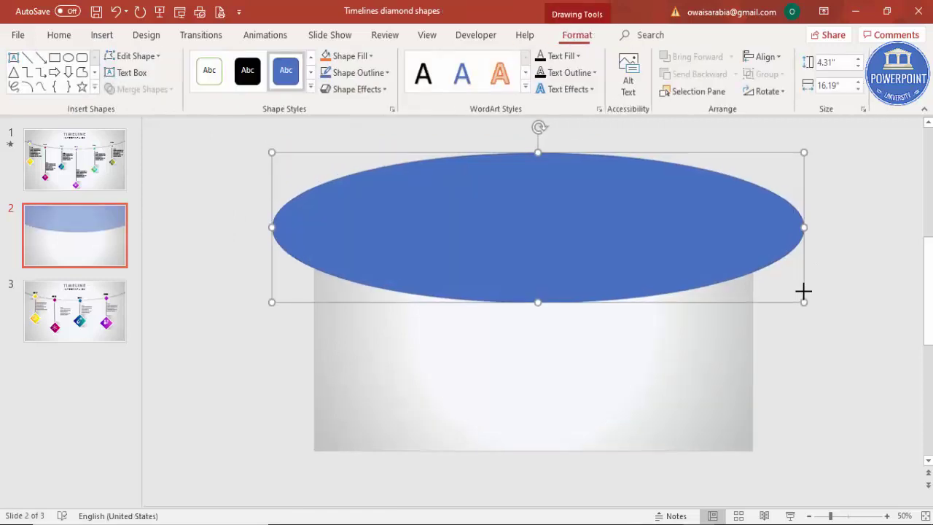
# Remove the oval's outline and make it 30% transparent
pyautogui.click(379, 79)
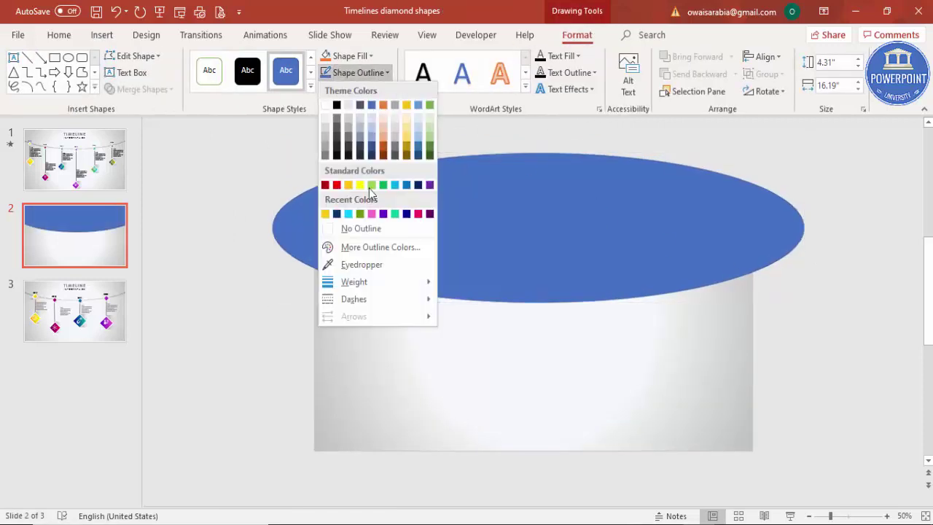
pyautogui.click(377, 229)
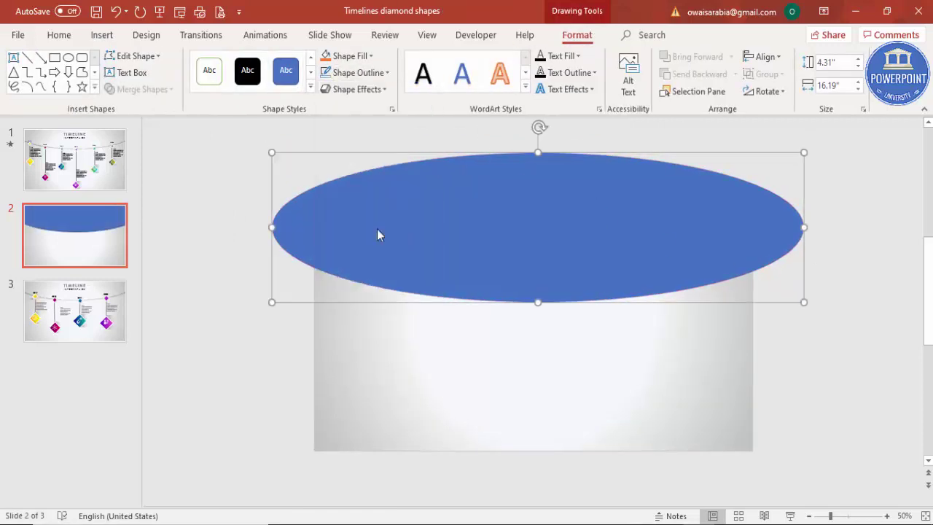
pyautogui.rightClick(433, 226)
pyautogui.click(470, 491)
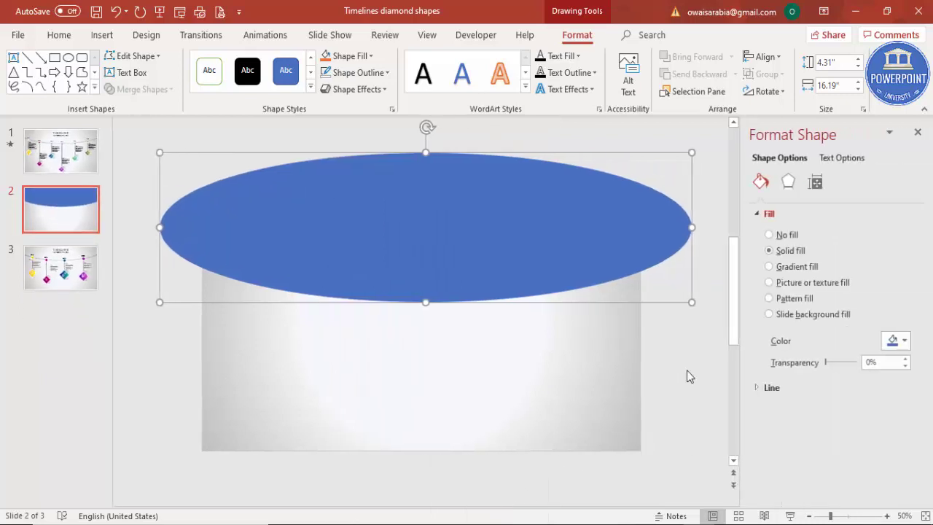
pyautogui.moveTo(825, 363); pyautogui.dragTo(835, 362)
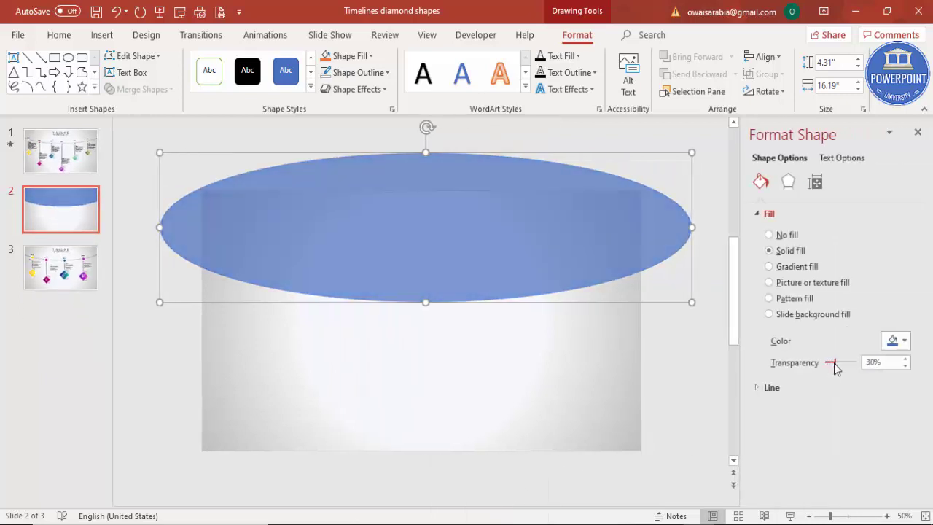
pyautogui.click(686, 350)
# Duplicate the oval, fill the copy orange and shift it slightly above the blue one
pyautogui.click(447, 209)
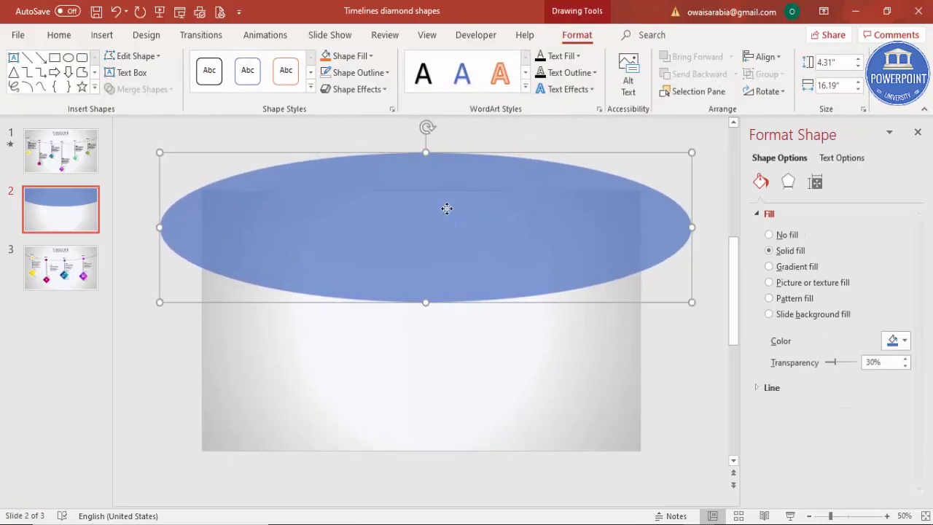
pyautogui.hotkey('ctrl', 'v')
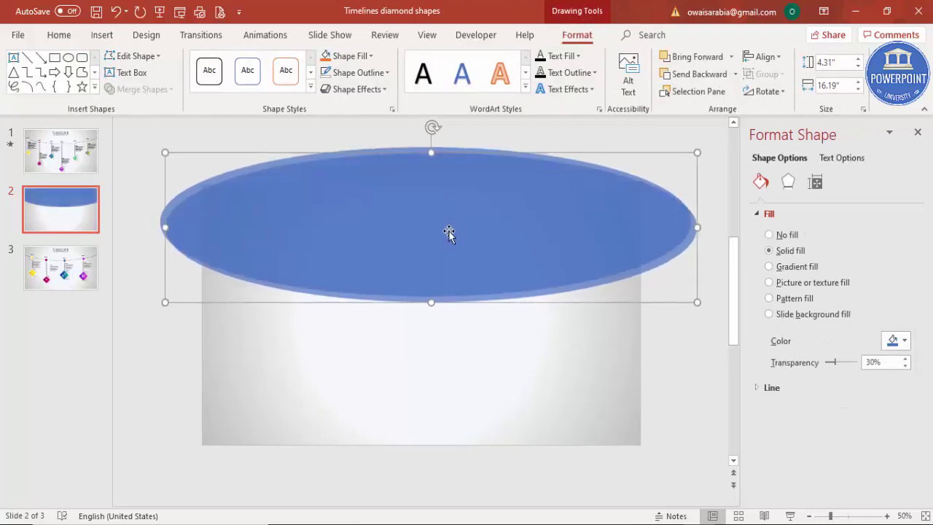
pyautogui.moveTo(445, 240); pyautogui.dragTo(447, 249)
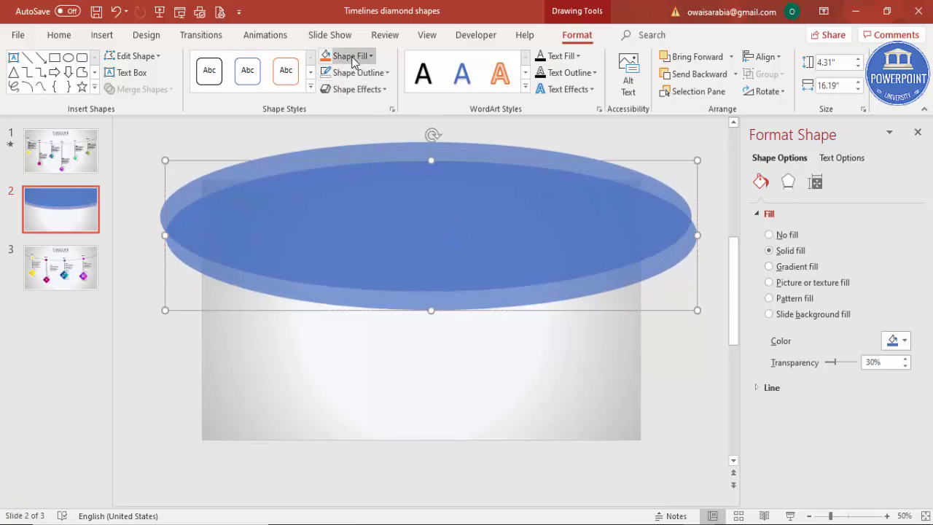
pyautogui.click(325, 57)
pyautogui.moveTo(405, 256)
pyautogui.mouseDown()
pyautogui.moveTo(401, 229)
pyautogui.moveTo(402, 249)
pyautogui.mouseUp()
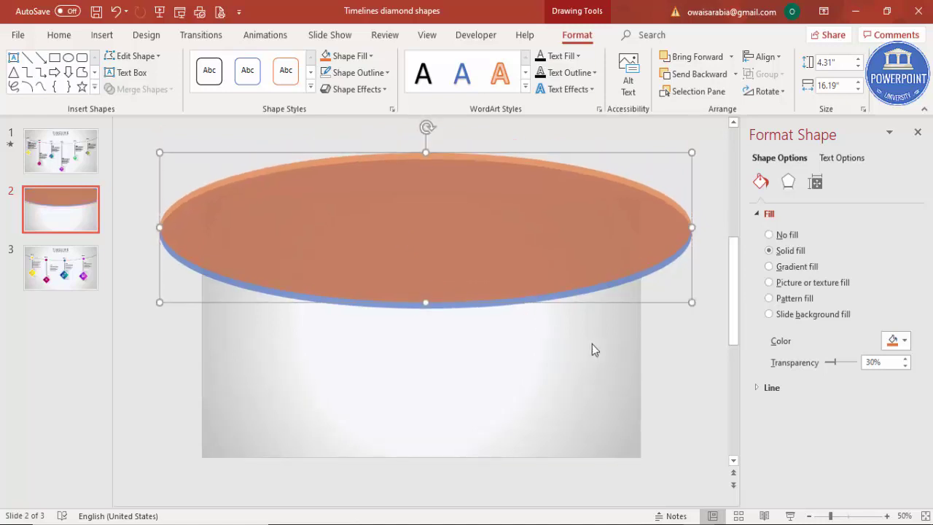
pyautogui.click(565, 344)
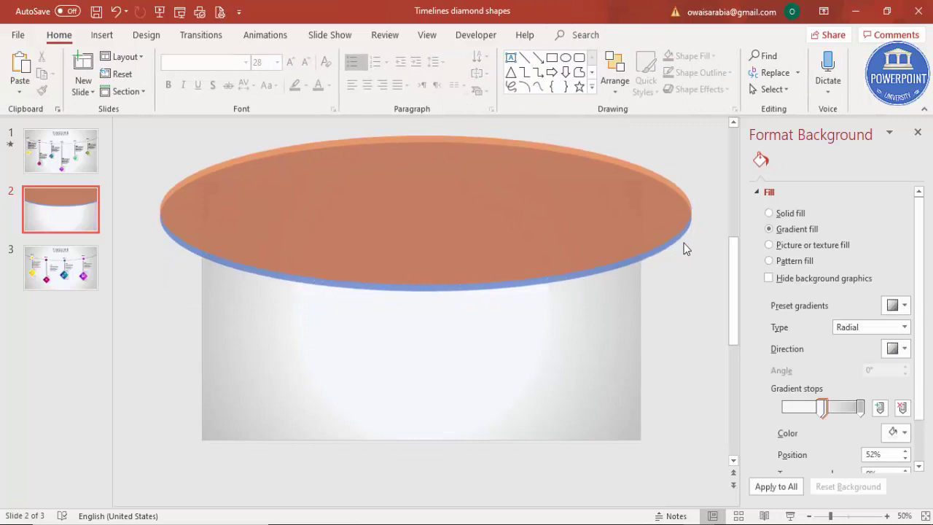
# Subtract the orange ellipse from the blue one, leaving a thin blue arc
pyautogui.click(421, 292)
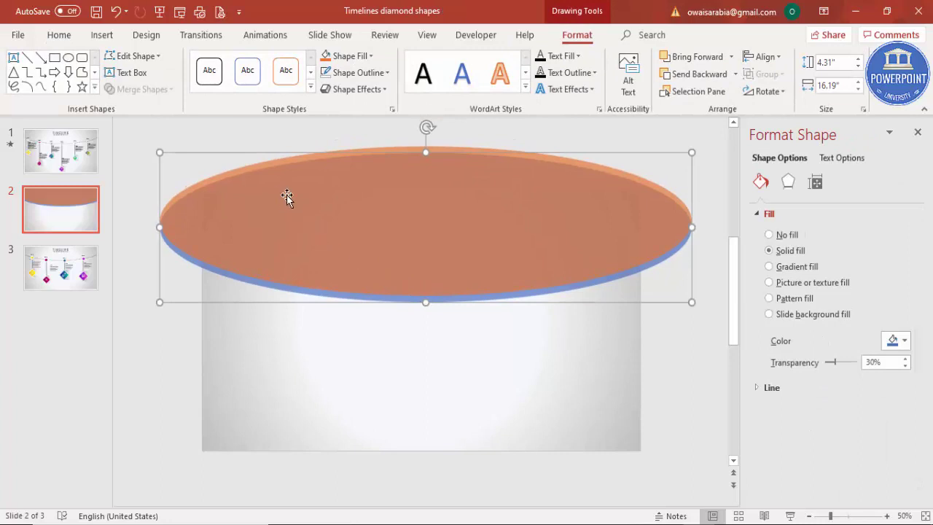
pyautogui.keyDown('shift'); pyautogui.click(313, 197); pyautogui.keyUp('shift')
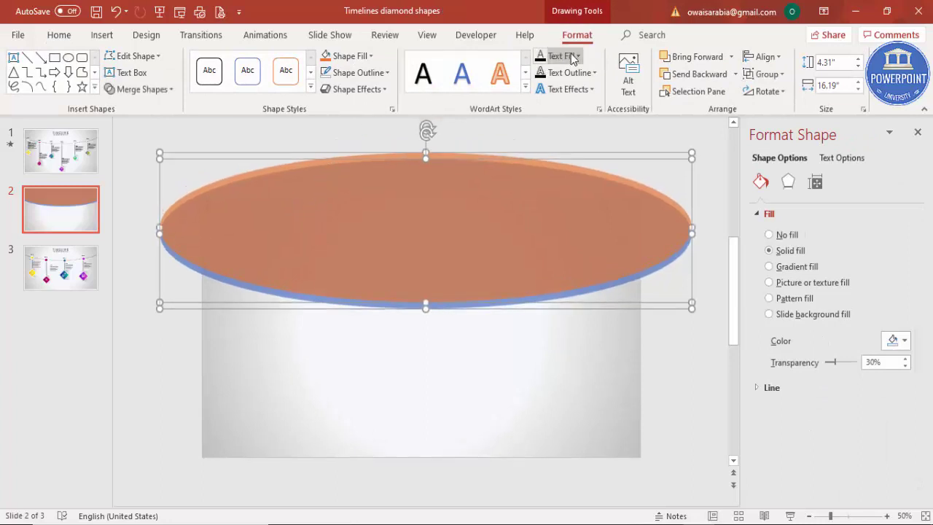
pyautogui.click(166, 89)
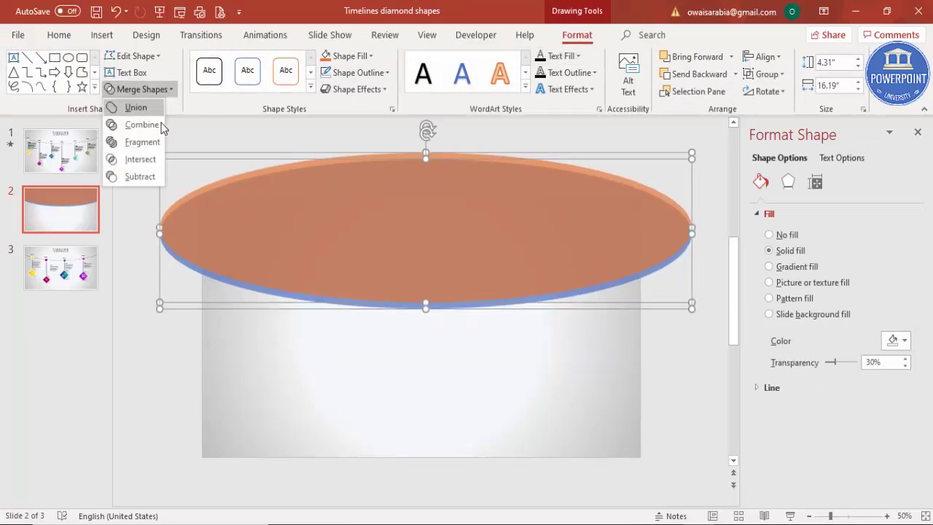
pyautogui.click(154, 178)
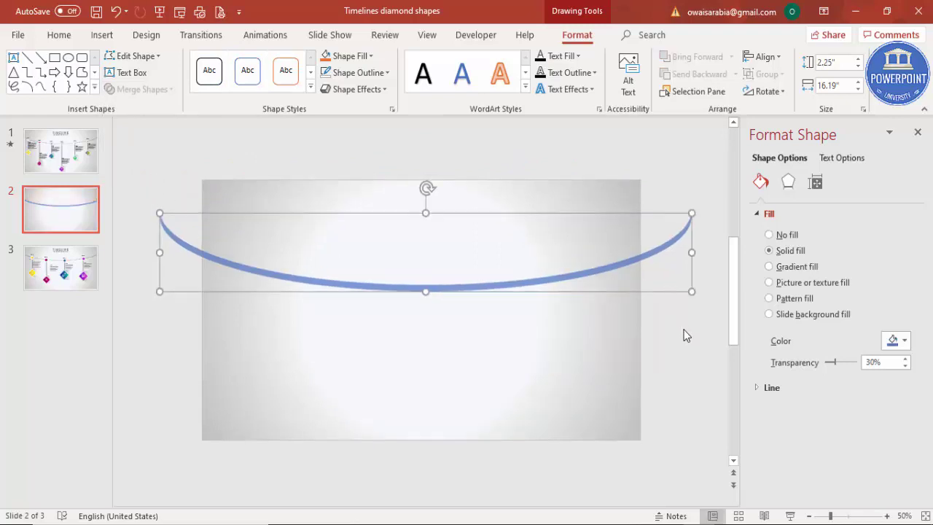
pyautogui.click(685, 355)
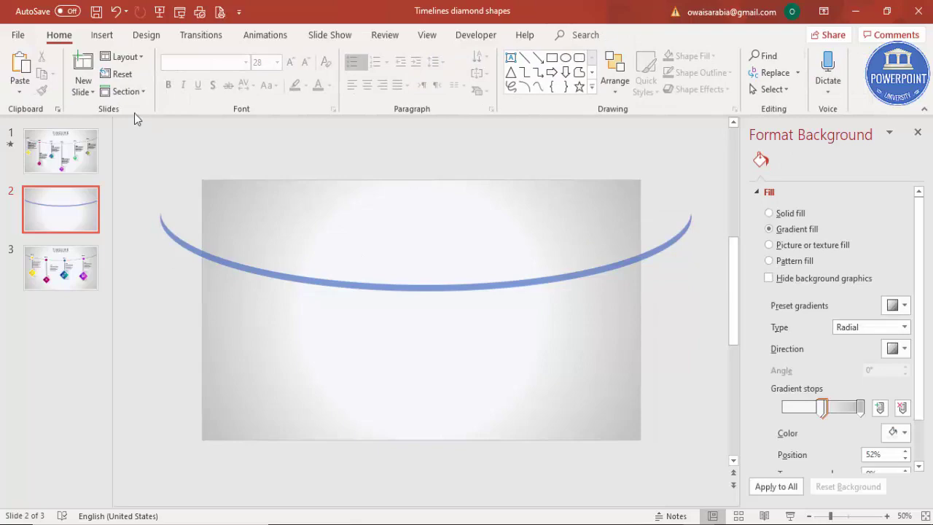
# Draw tall rectangles covering the arc's left and right ends
pyautogui.click(96, 36)
pyautogui.click(218, 88)
pyautogui.click(218, 225)
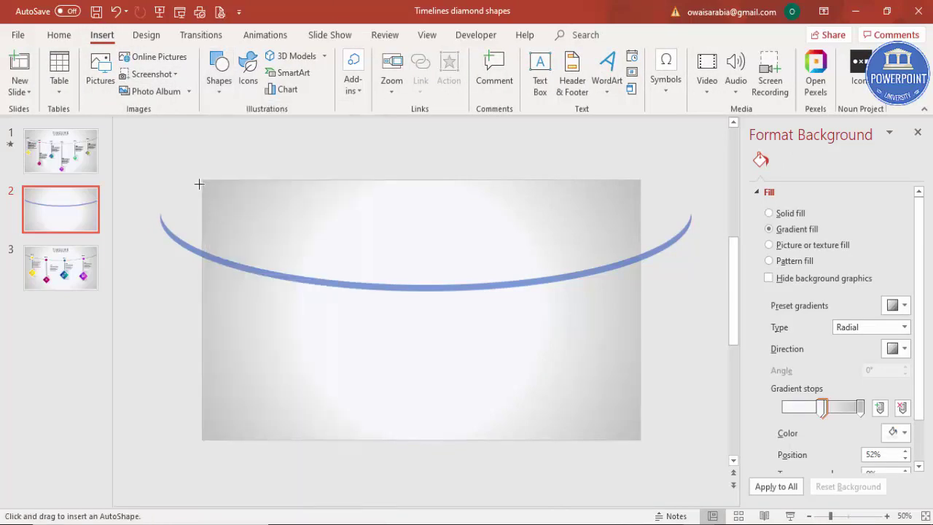
pyautogui.moveTo(202, 179)
pyautogui.mouseDown()
pyautogui.moveTo(182, 365)
pyautogui.moveTo(144, 452)
pyautogui.mouseUp()
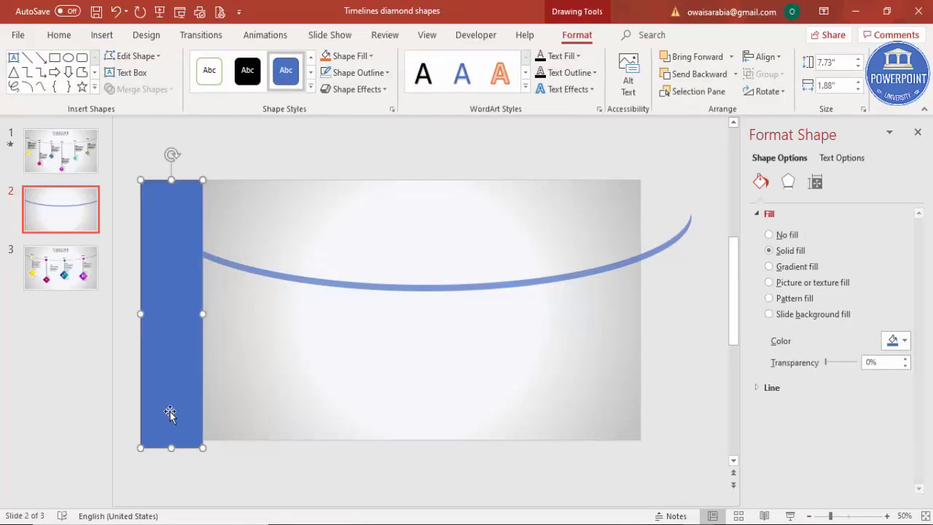
pyautogui.moveTo(177, 376); pyautogui.dragTo(672, 360)
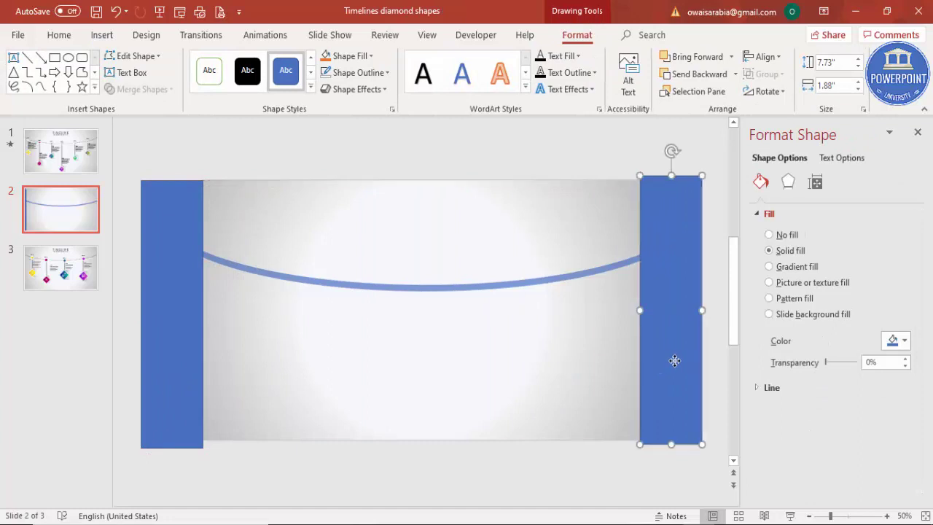
# Trim both arc ends with the rectangles and raise the arc near the slide top
pyautogui.click(521, 283)
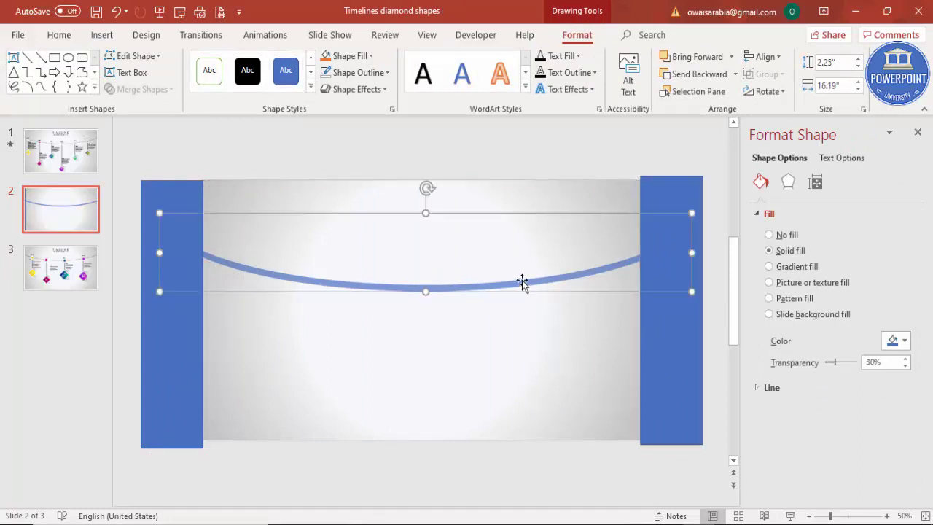
pyautogui.keyDown('shift'); pyautogui.click(154, 185); pyautogui.keyUp('shift')
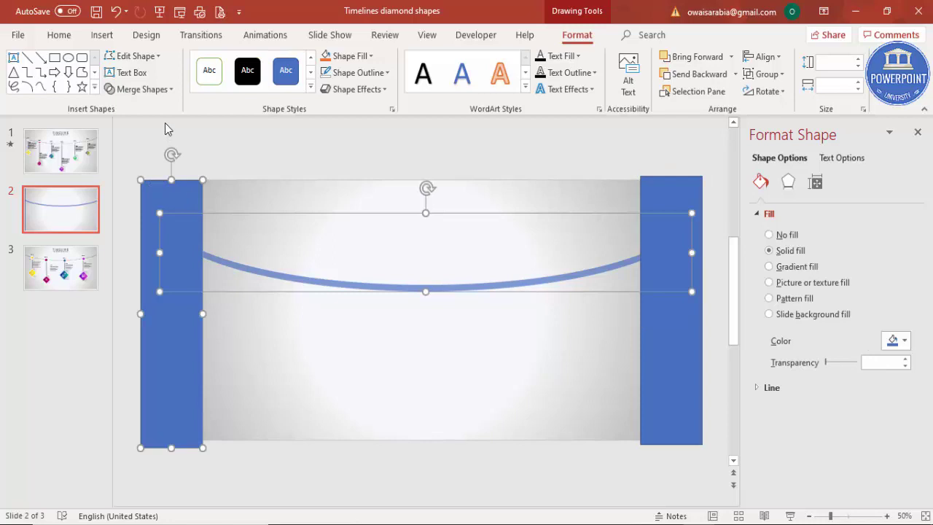
pyautogui.click(154, 93)
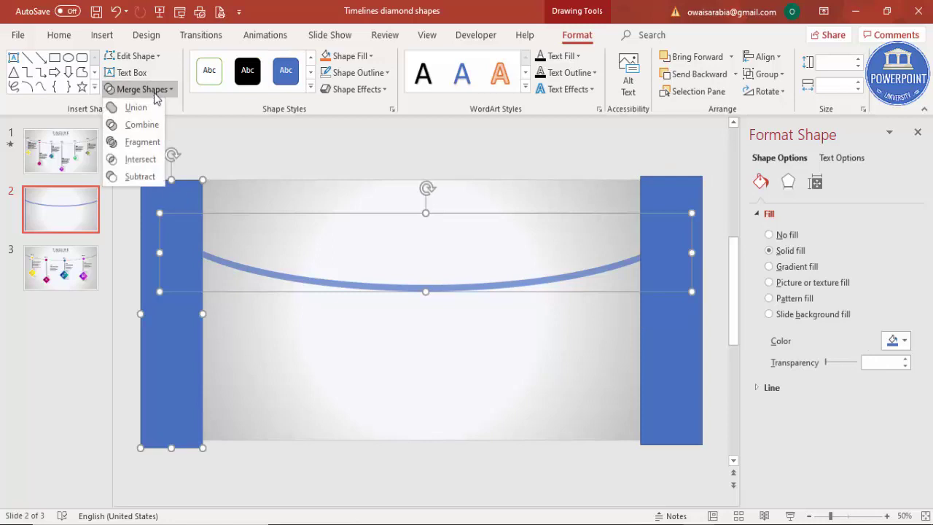
pyautogui.click(142, 174)
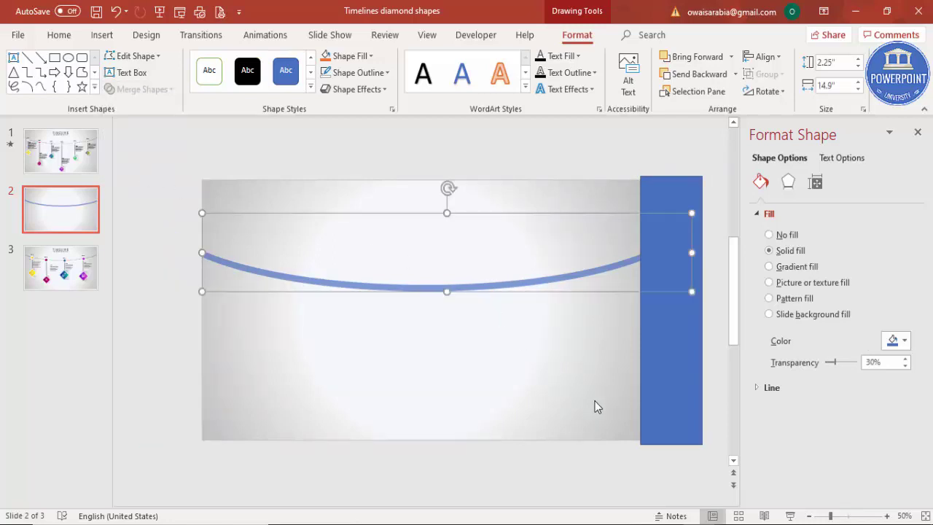
pyautogui.keyDown('shift'); pyautogui.click(667, 367); pyautogui.keyUp('shift')
pyautogui.click(173, 89)
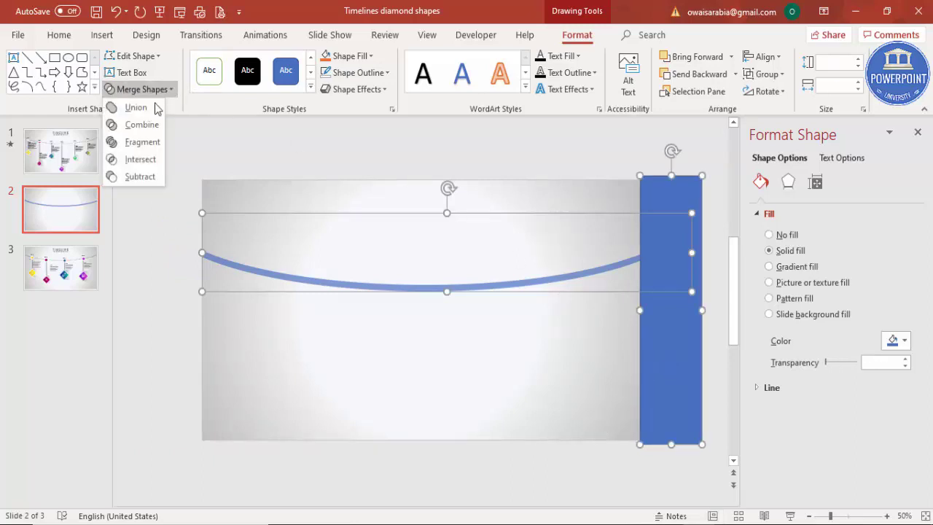
pyautogui.click(140, 177)
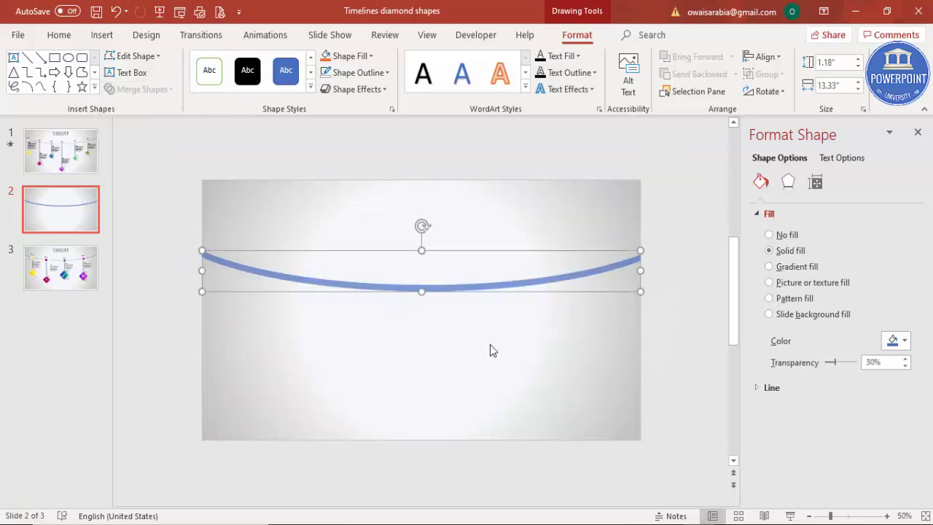
pyautogui.moveTo(496, 284); pyautogui.dragTo(497, 252)
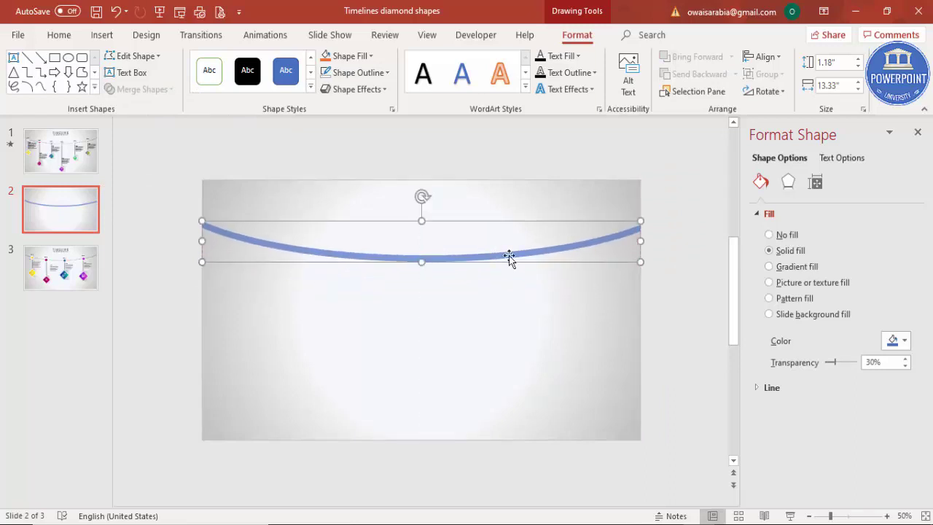
pyautogui.click(657, 313)
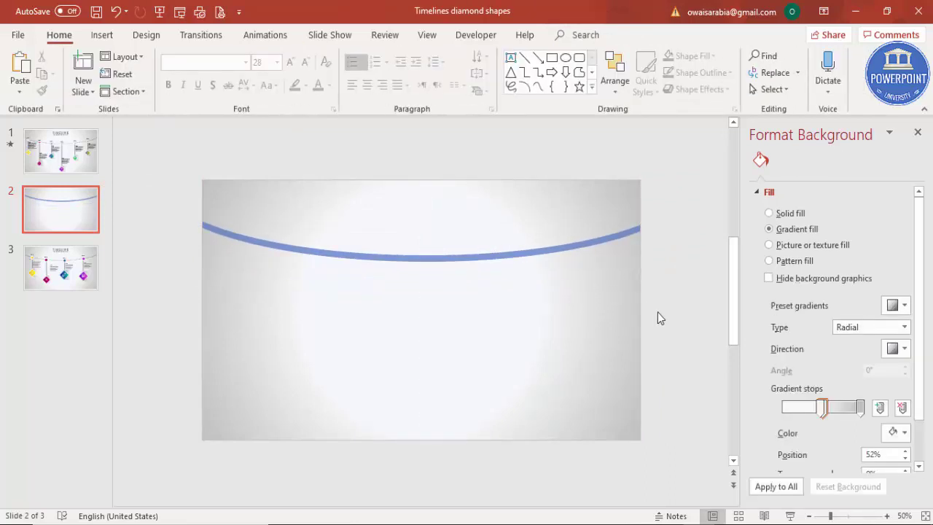
# Give the arc a top bevel and an Offset: Bottom shadow
pyautogui.click(255, 242)
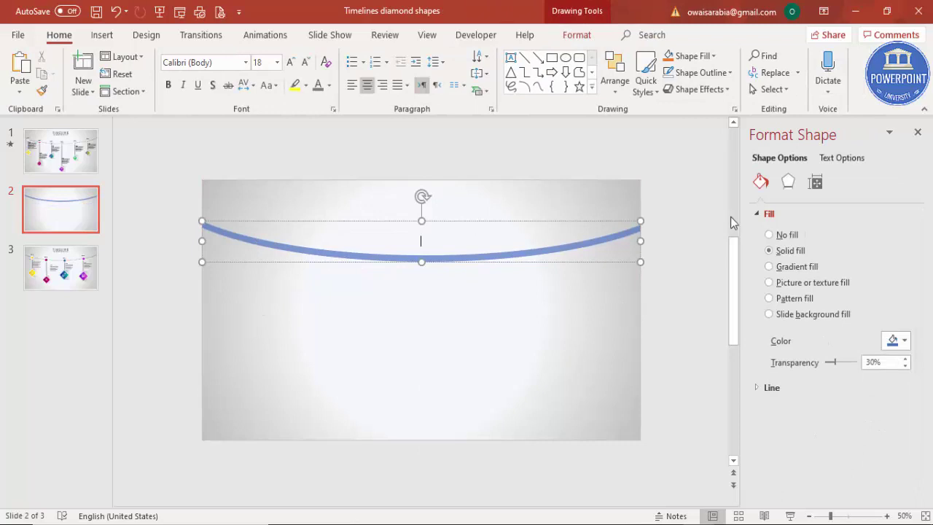
pyautogui.click(789, 184)
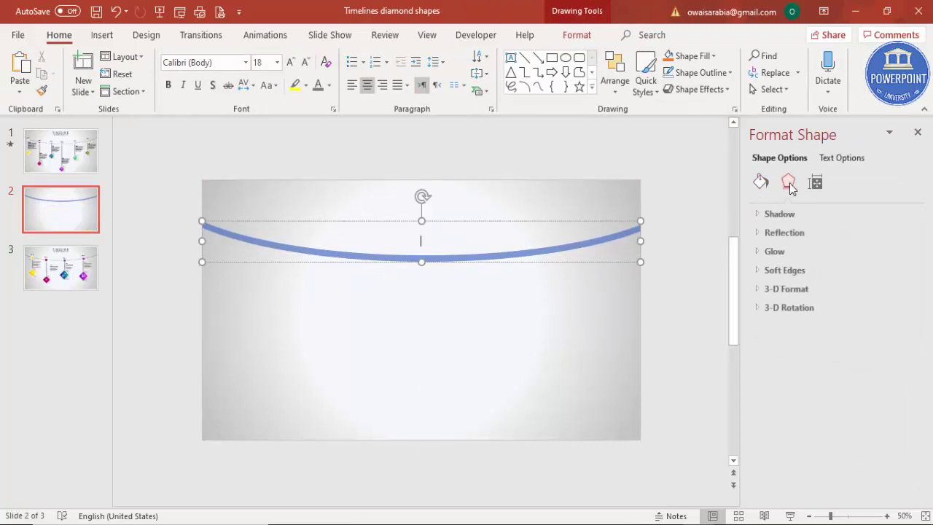
pyautogui.click(778, 290)
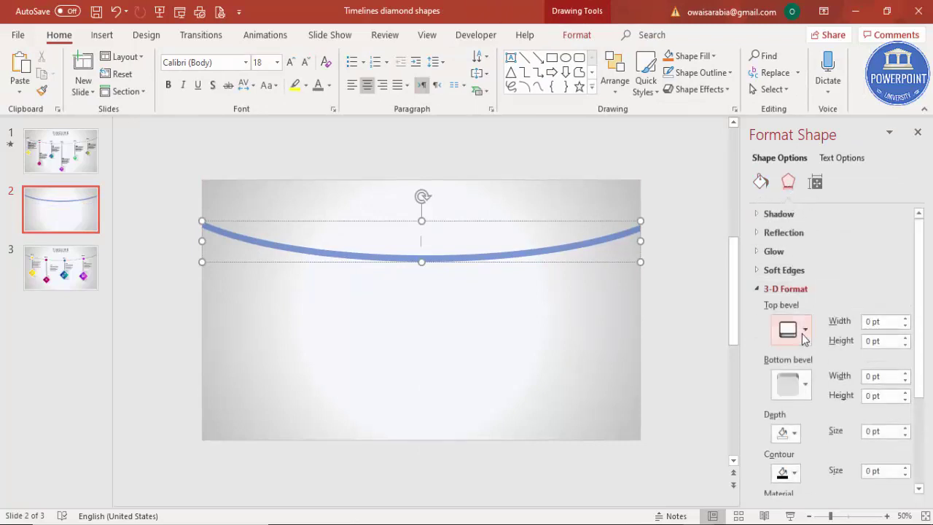
pyautogui.click(804, 332)
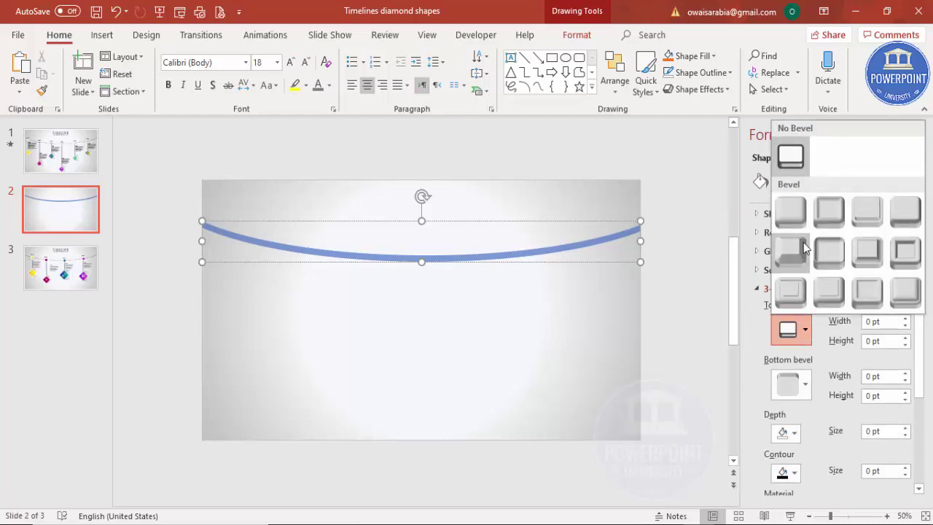
pyautogui.click(798, 212)
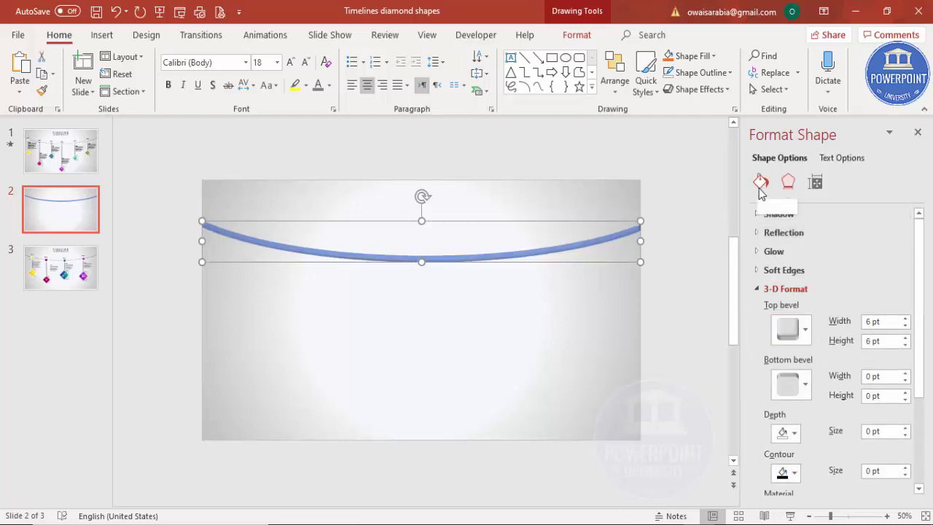
pyautogui.click(796, 214)
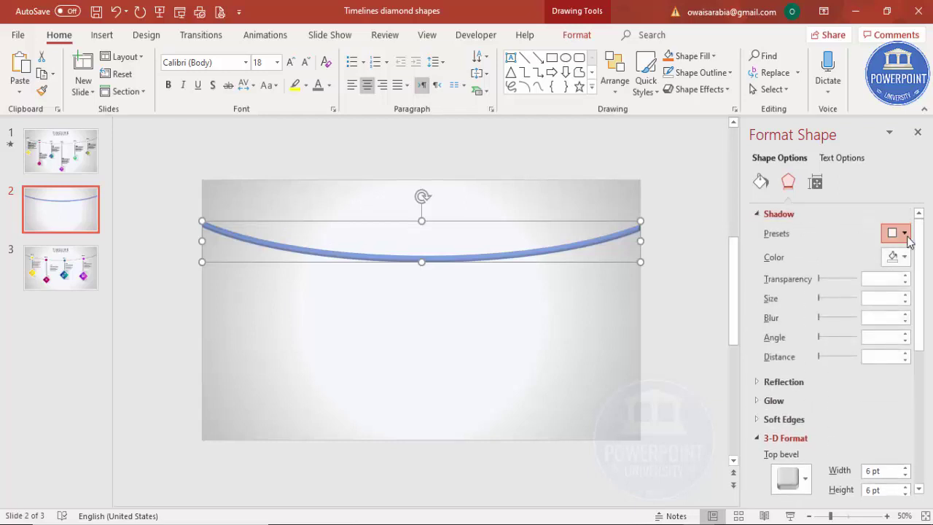
pyautogui.click(903, 234)
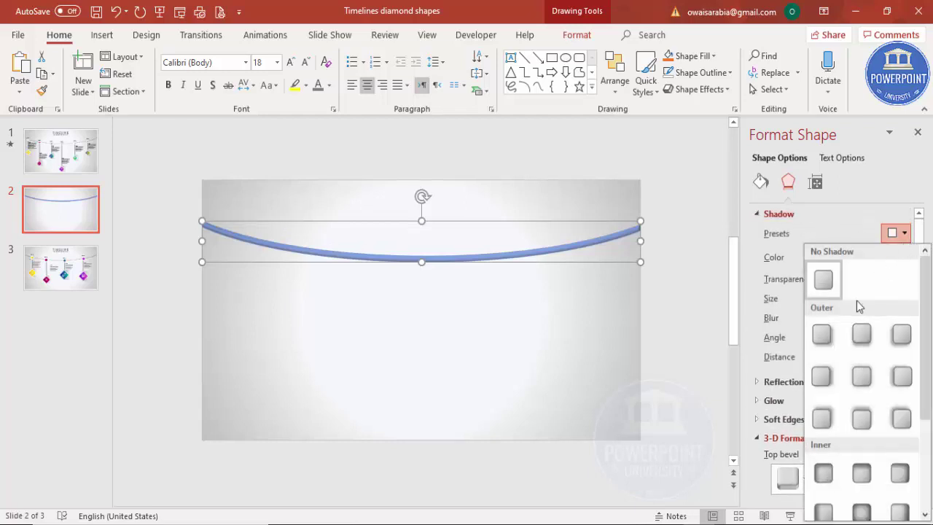
pyautogui.click(861, 337)
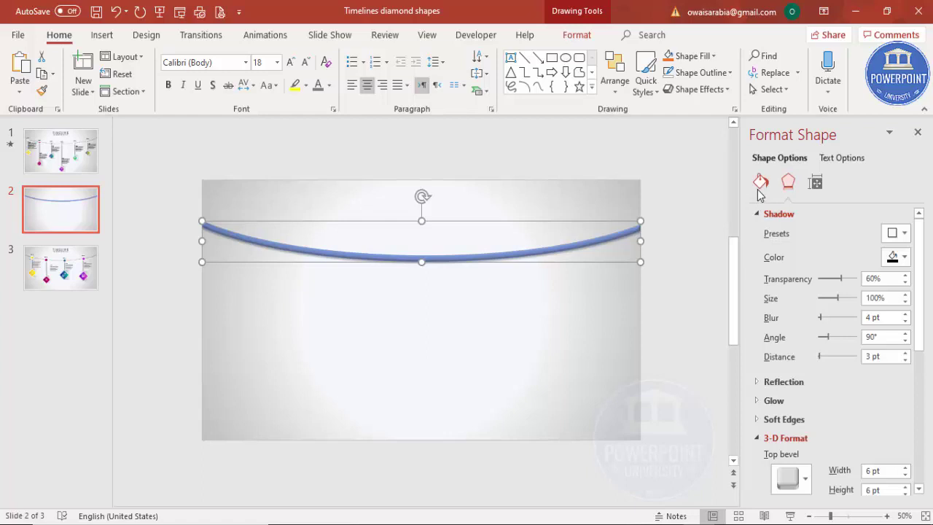
# Change the arc's fill colour to grey
pyautogui.click(760, 183)
pyautogui.click(895, 340)
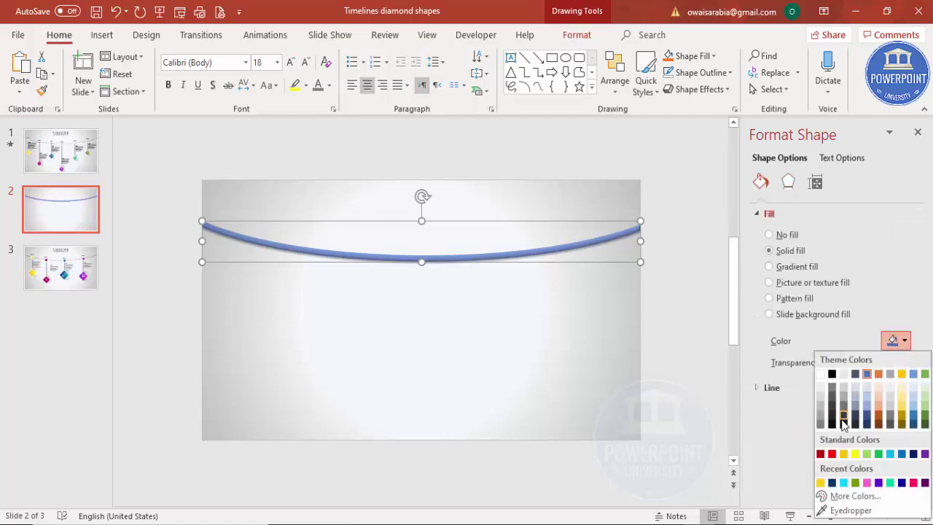
pyautogui.click(819, 423)
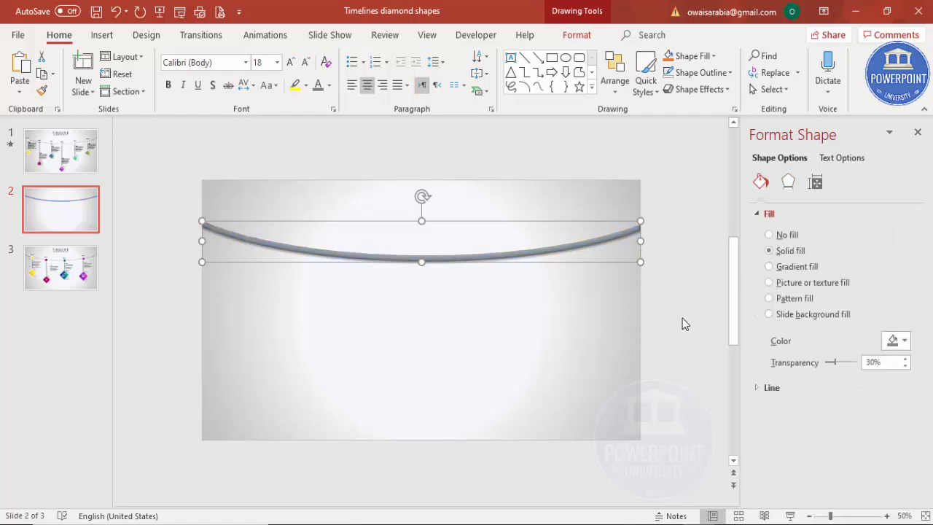
pyautogui.click(670, 288)
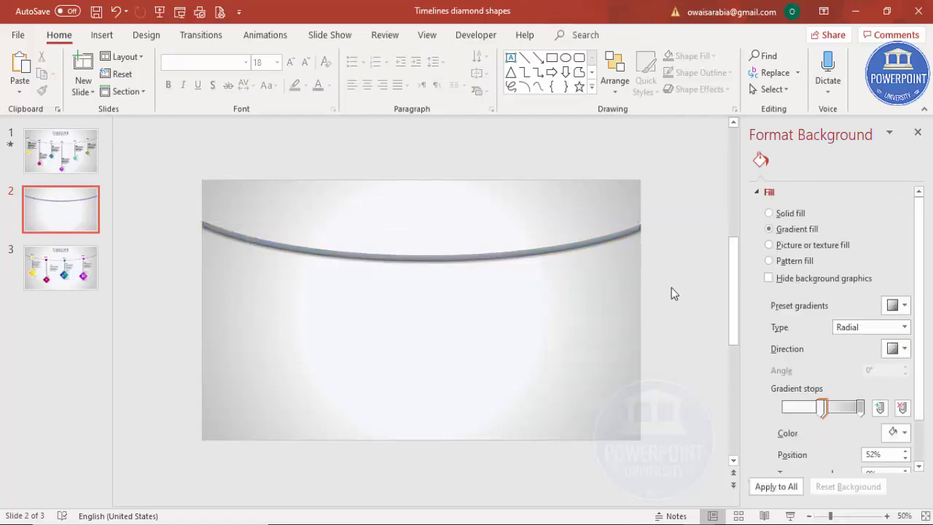
# Place a small blue diamond on the arc's left end
pyautogui.click(102, 35)
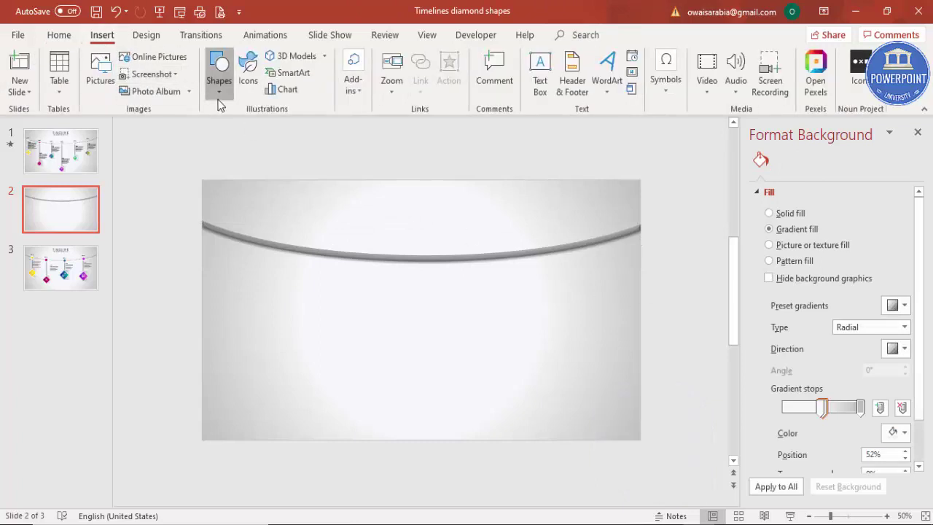
pyautogui.click(217, 92)
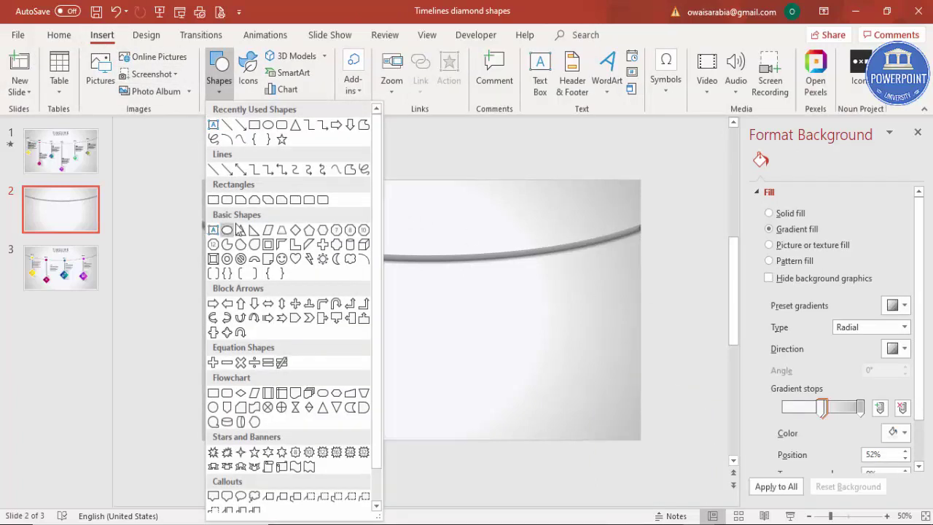
pyautogui.click(296, 231)
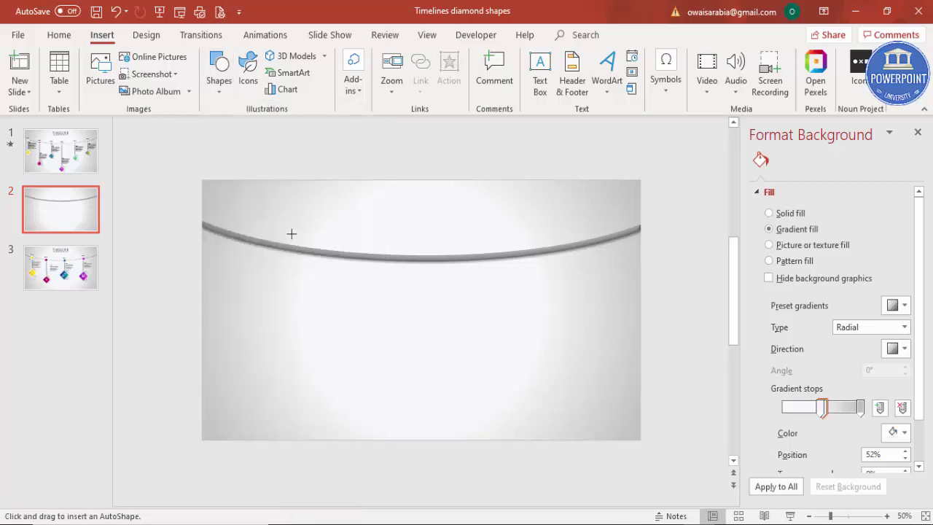
pyautogui.click(266, 283)
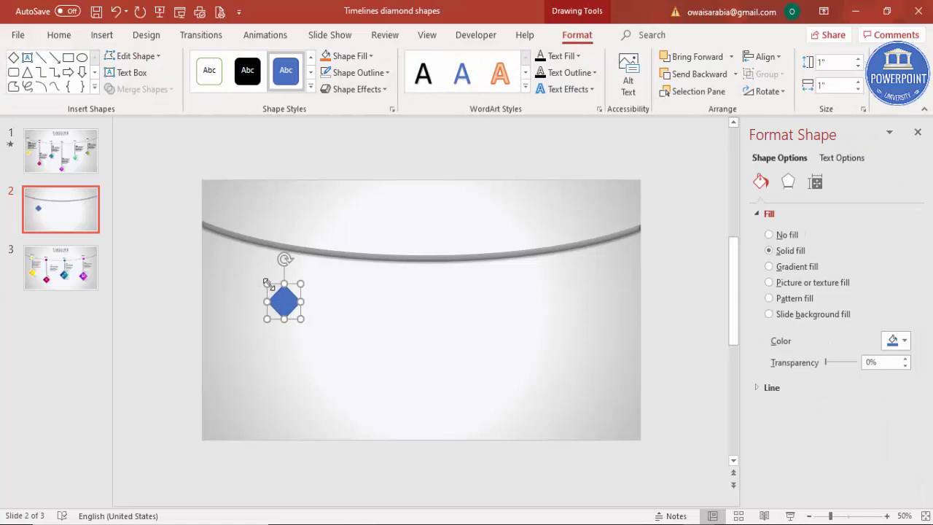
pyautogui.moveTo(267, 284); pyautogui.dragTo(254, 242)
# Give the diamond a white 3 pt outline
pyautogui.click(375, 73)
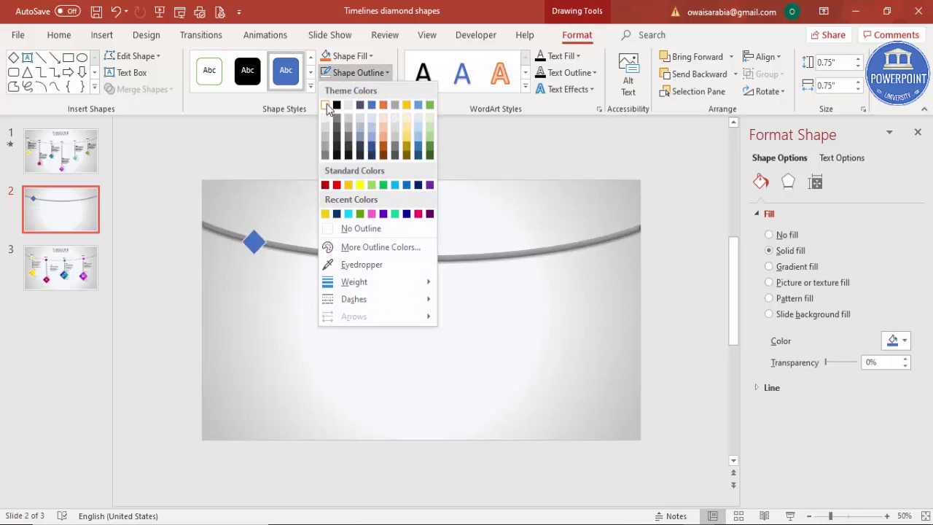
pyautogui.click(327, 106)
pyautogui.click(374, 72)
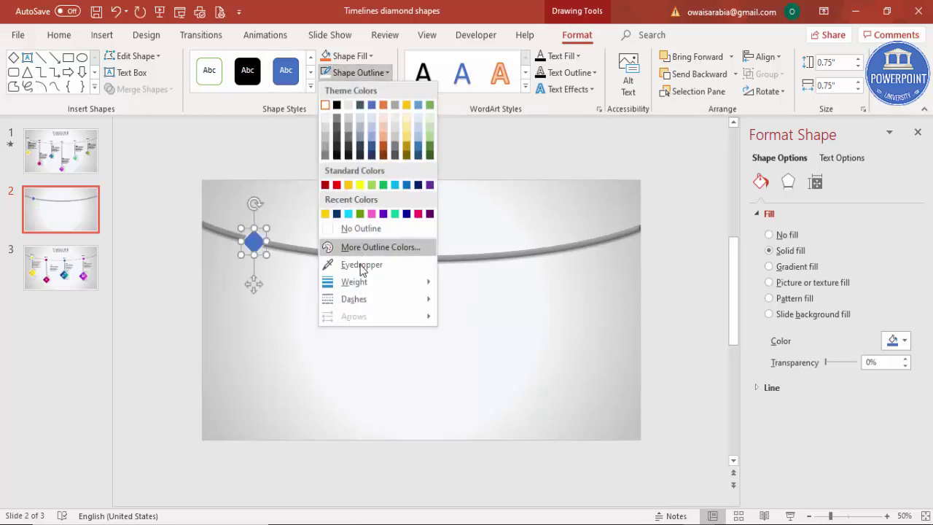
pyautogui.moveTo(358, 282)
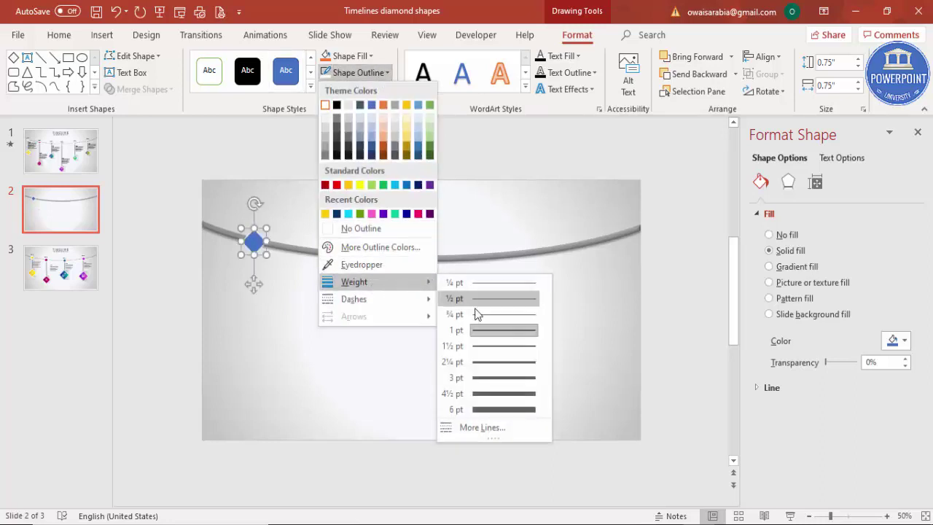
pyautogui.click(508, 376)
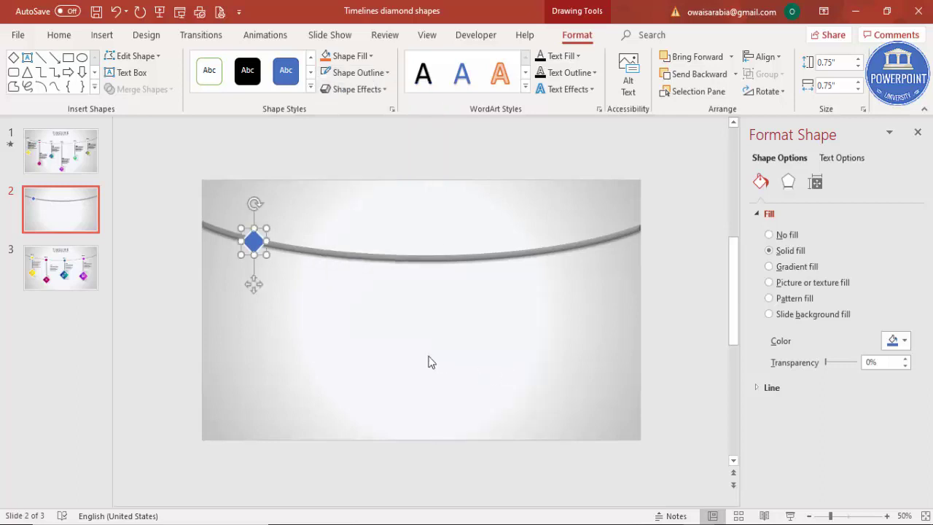
# Copy the diamond below the original as a larger 1.44-inch pendant diamond
pyautogui.moveTo(255, 242); pyautogui.dragTo(259, 352)
pyautogui.click(167, 180)
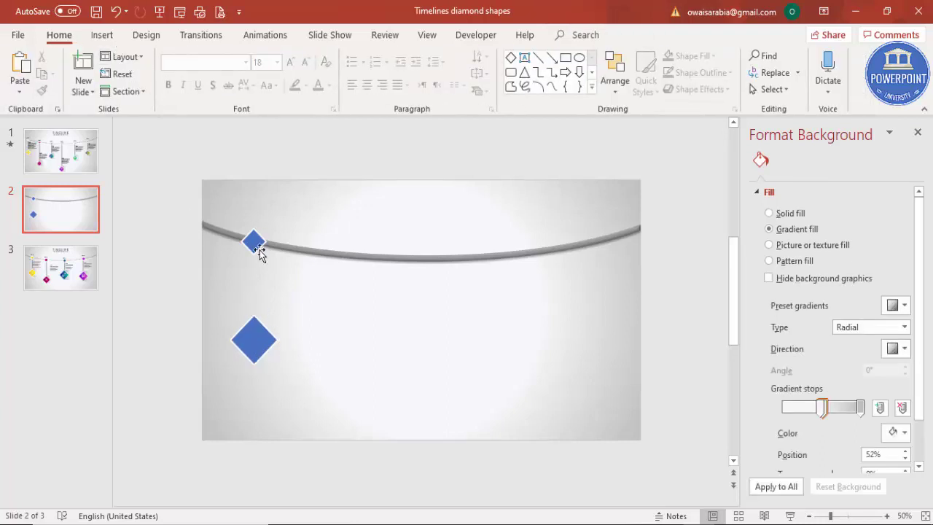
pyautogui.click(102, 35)
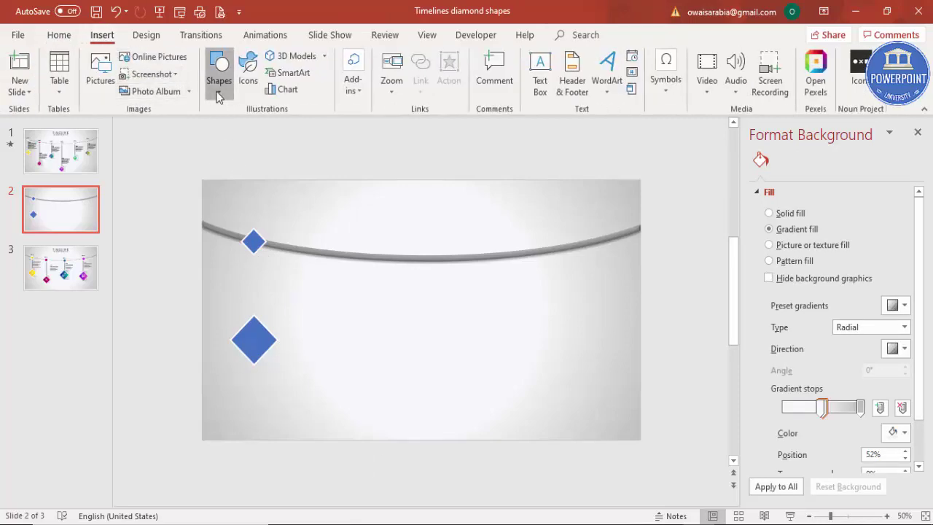
# Draw a straight line from the small diamond down to the large diamond
pyautogui.click(219, 93)
pyautogui.click(213, 172)
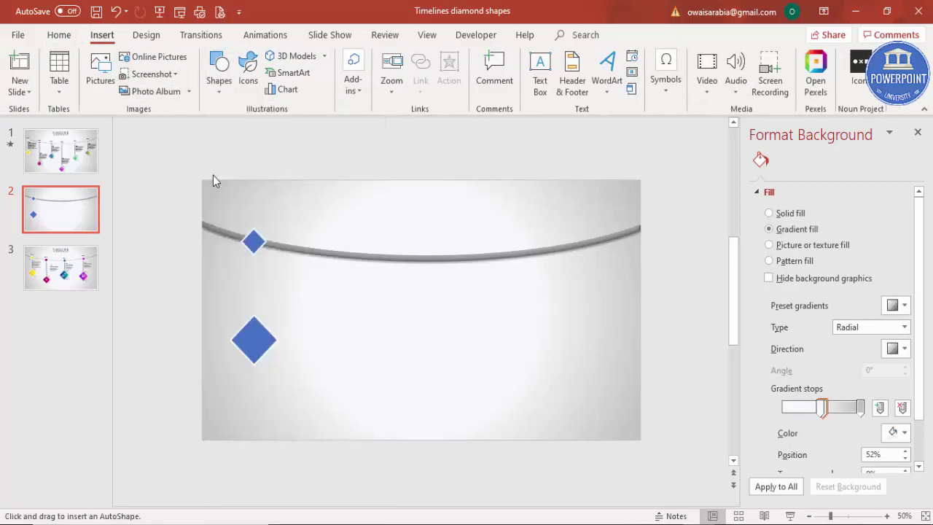
pyautogui.moveTo(253, 252); pyautogui.dragTo(253, 311)
pyautogui.click(192, 289)
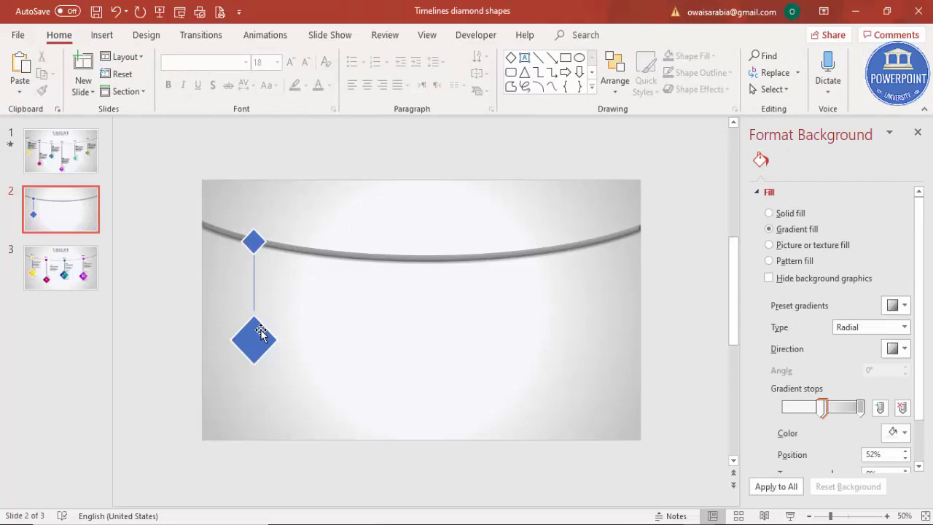
pyautogui.click(260, 333)
pyautogui.click(254, 283)
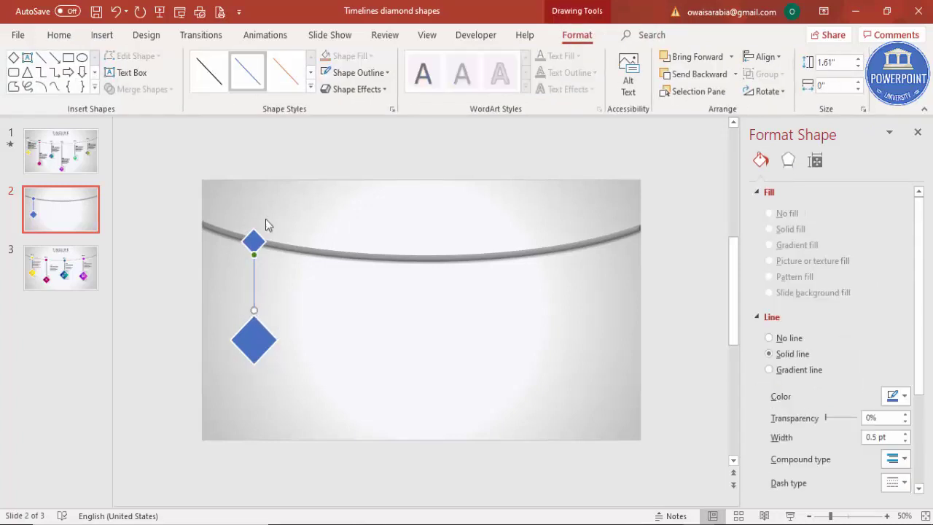
# Make the connector line 1 pt thick and grey
pyautogui.click(336, 72)
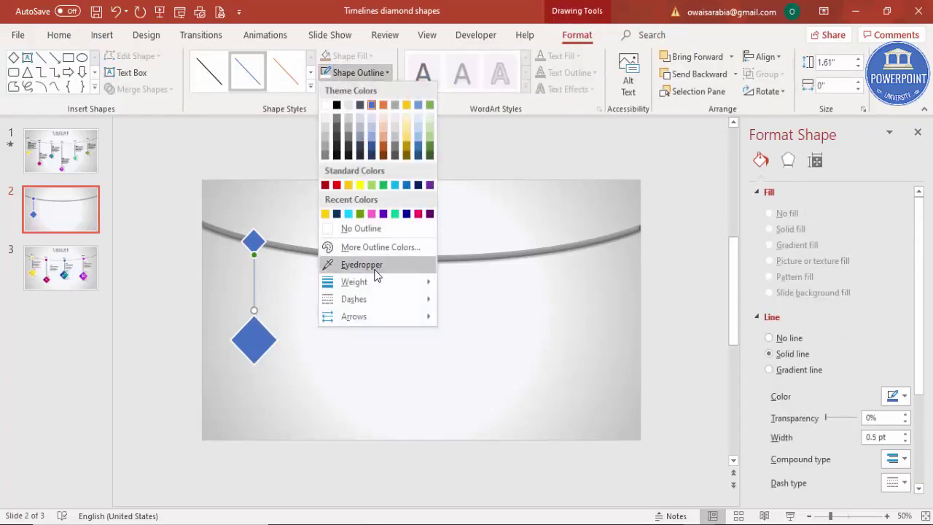
pyautogui.moveTo(377, 281)
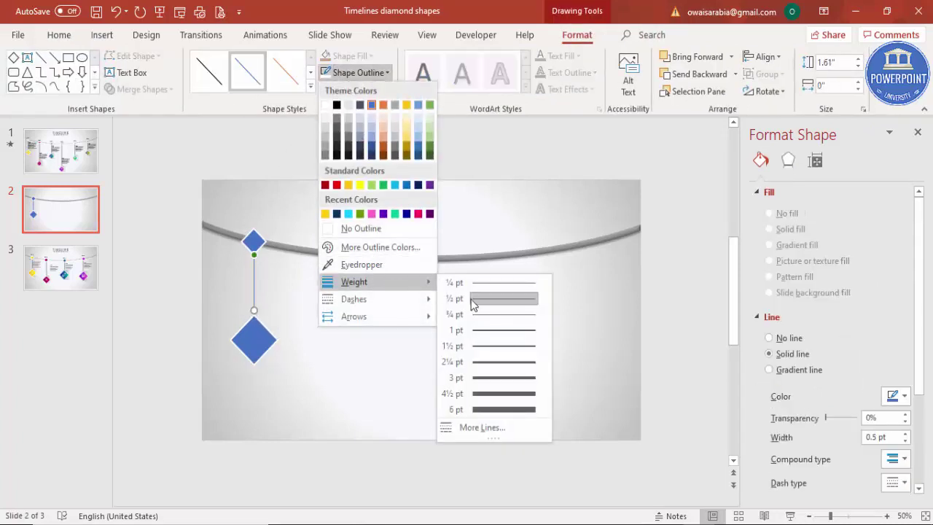
pyautogui.click(492, 332)
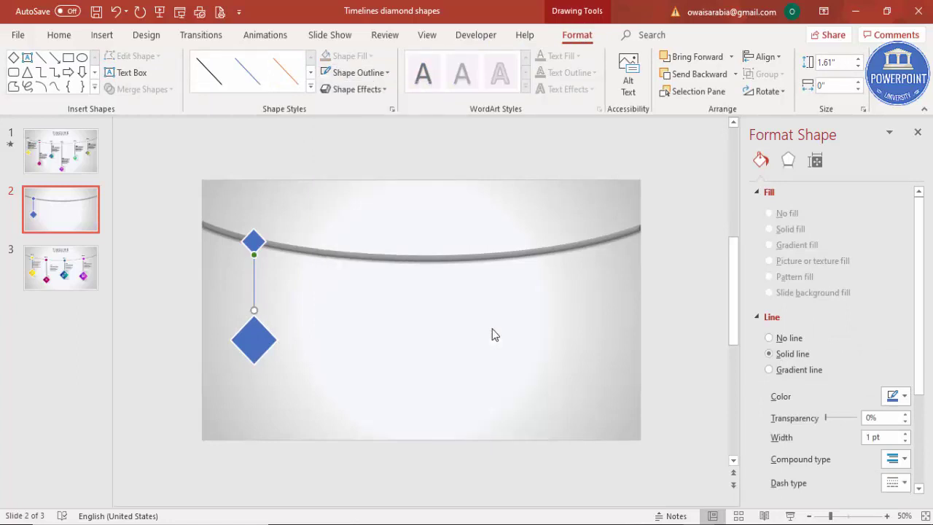
pyautogui.click(354, 73)
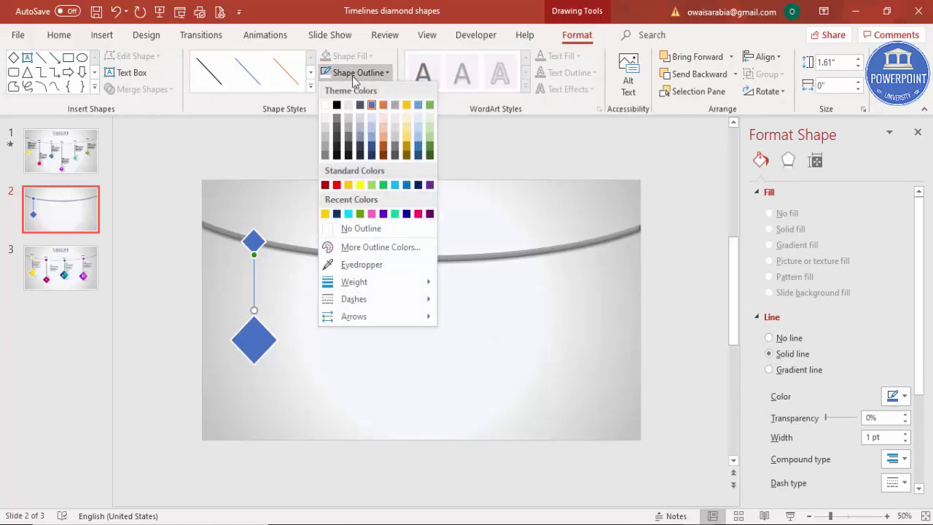
pyautogui.click(324, 156)
pyautogui.click(182, 224)
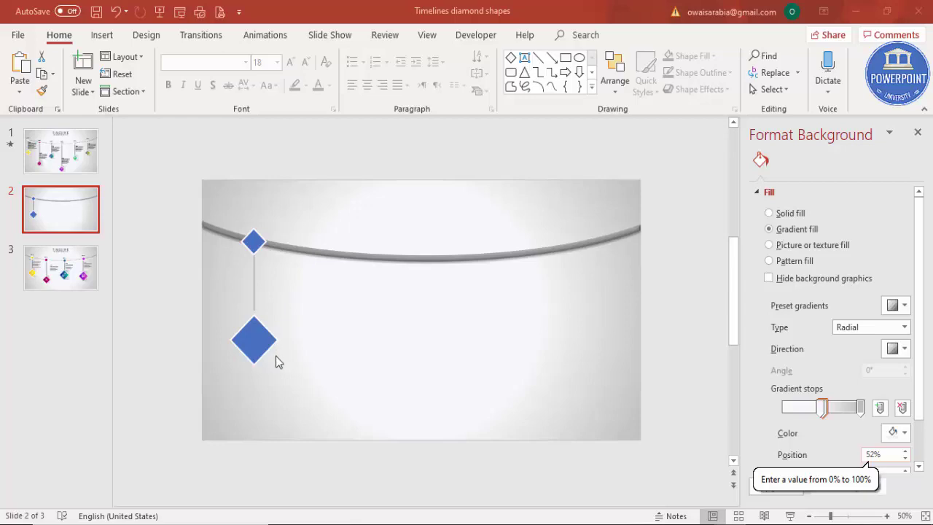
# Draw an outline-free rectangle over the large diamond
pyautogui.click(104, 35)
pyautogui.click(220, 79)
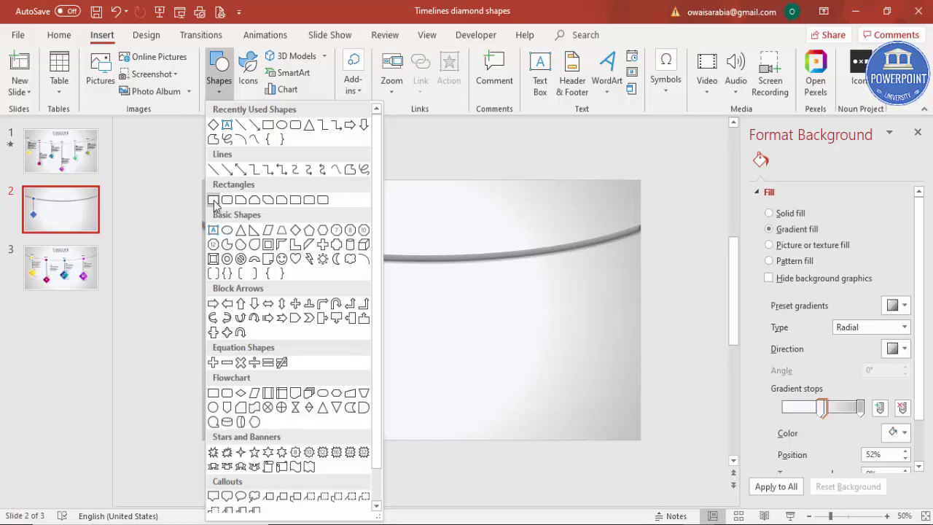
pyautogui.click(213, 201)
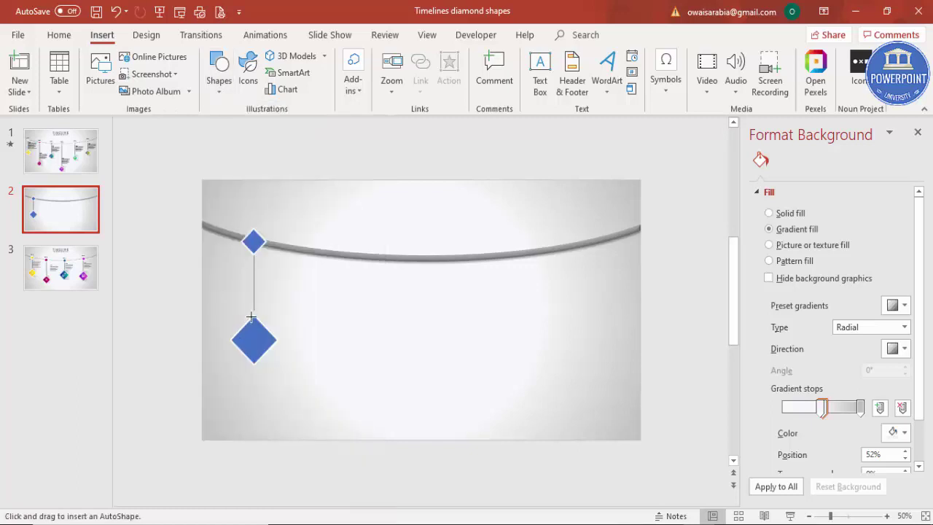
pyautogui.moveTo(252, 315); pyautogui.dragTo(293, 364)
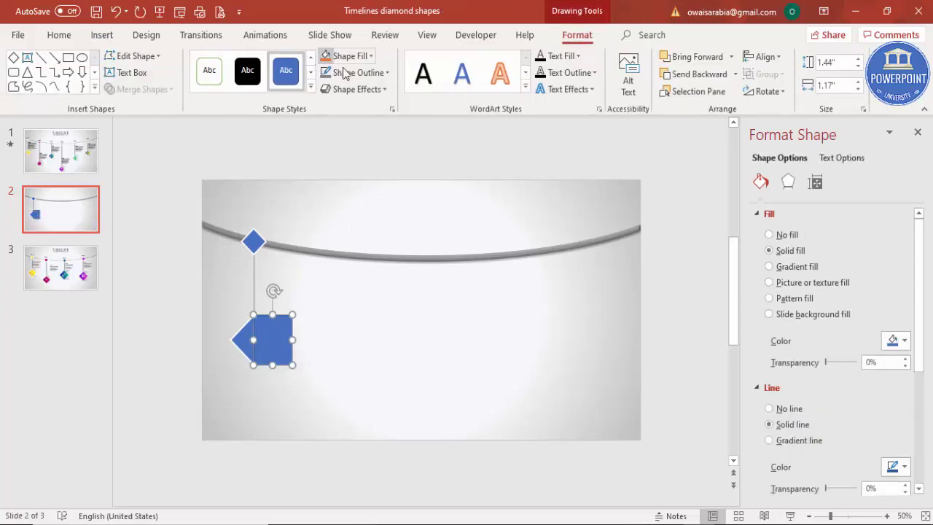
pyautogui.click(364, 74)
pyautogui.click(365, 227)
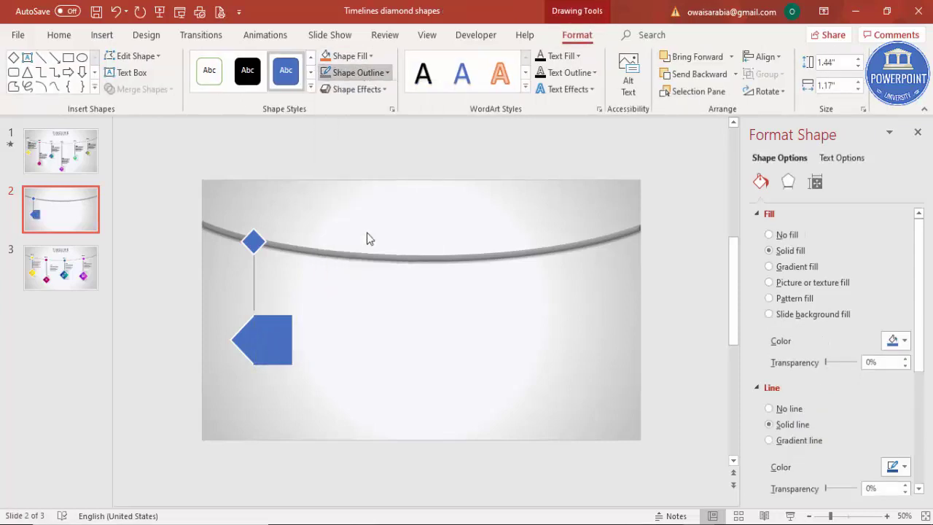
# Fill the rectangle with a linear two-stop gradient from black to white
pyautogui.click(789, 268)
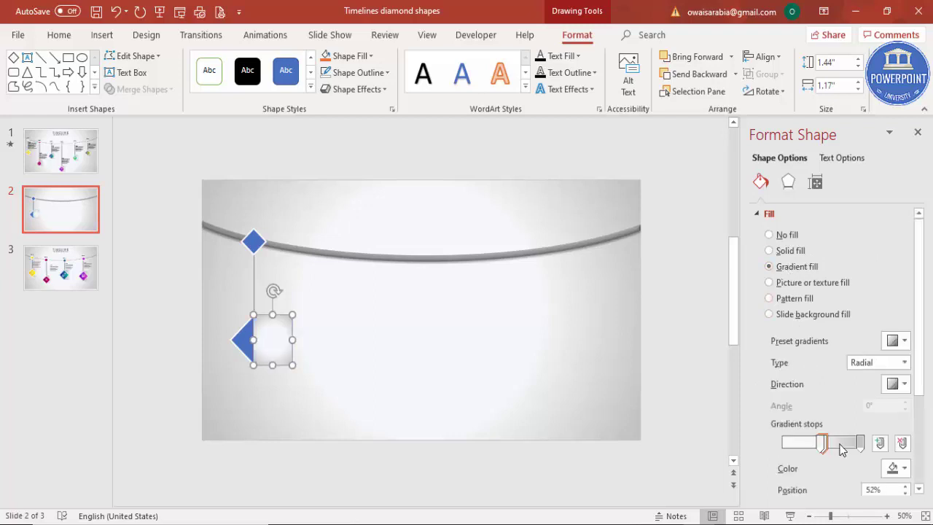
pyautogui.click(864, 362)
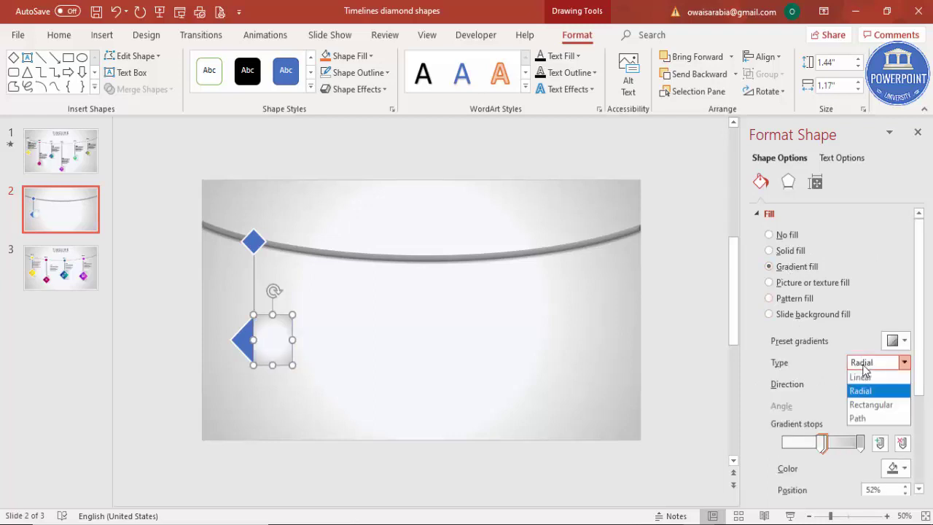
pyautogui.click(862, 376)
pyautogui.moveTo(822, 442); pyautogui.dragTo(792, 442)
pyautogui.click(821, 442)
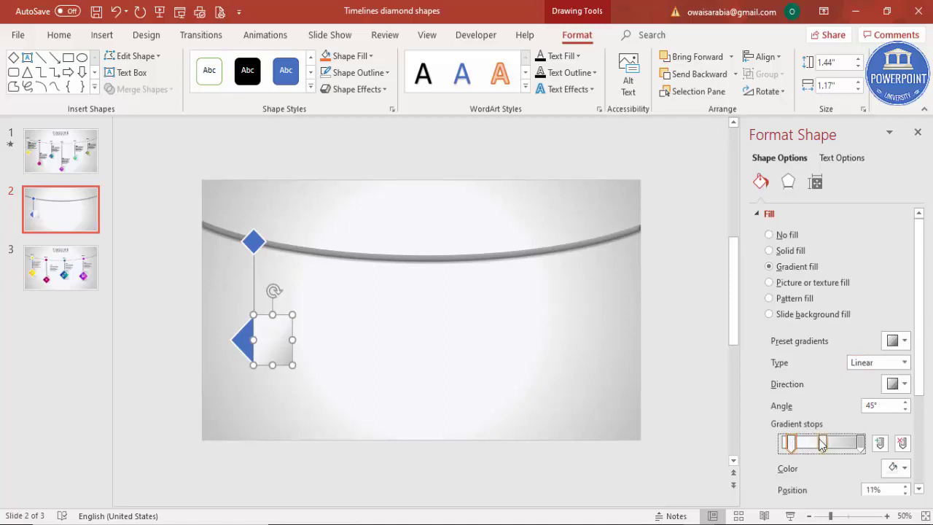
pyautogui.click(902, 443)
pyautogui.moveTo(792, 442); pyautogui.dragTo(806, 443)
pyautogui.click(895, 467)
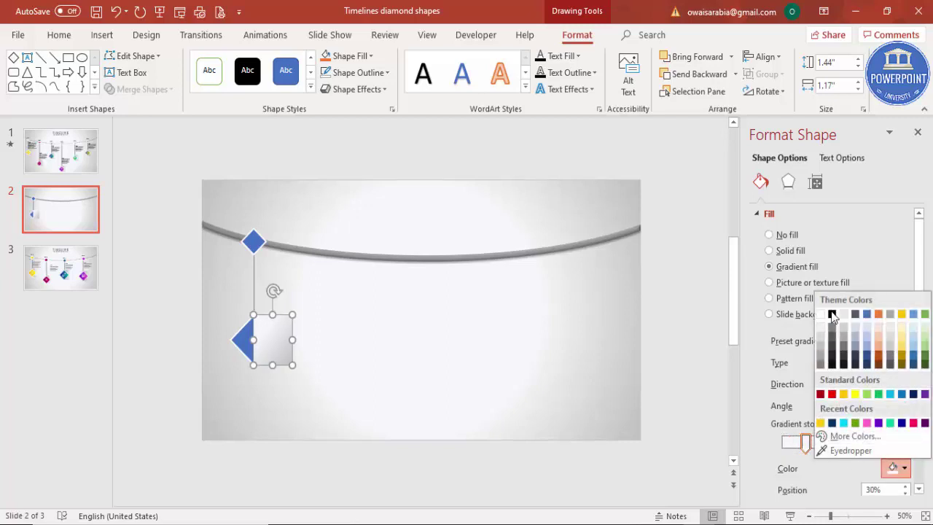
pyautogui.click(831, 315)
pyautogui.click(861, 442)
pyautogui.click(895, 467)
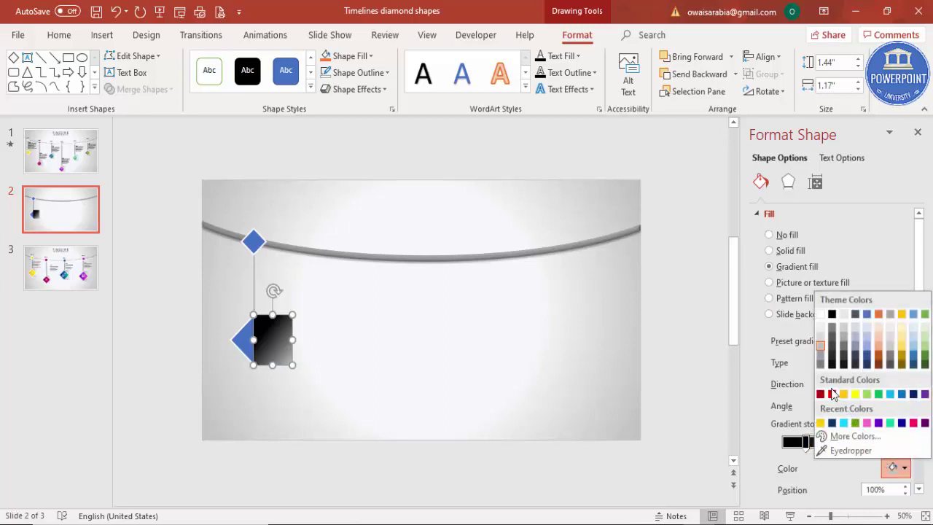
pyautogui.click(819, 315)
# Make the white stop fully transparent, run the gradient left to right, black stop 36% transparent
pyautogui.moveTo(917, 323); pyautogui.dragTo(920, 397)
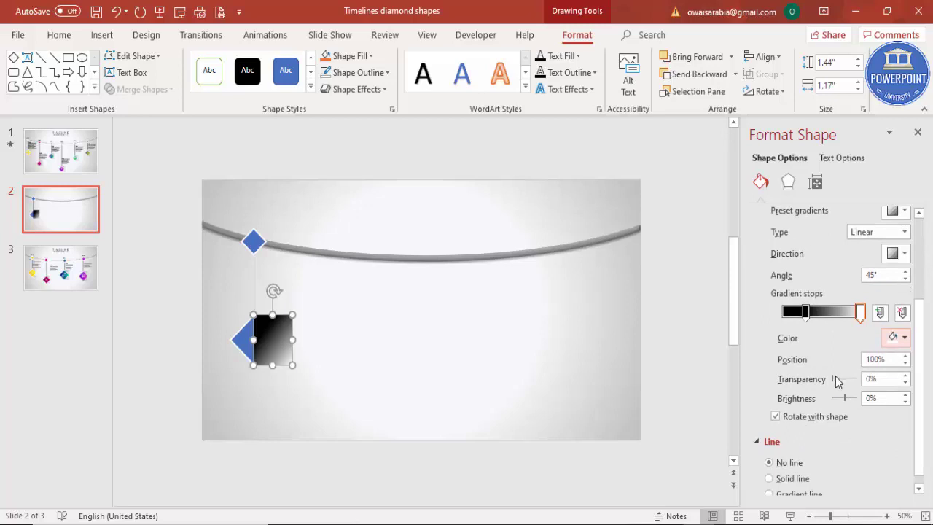
pyautogui.moveTo(833, 379); pyautogui.dragTo(857, 378)
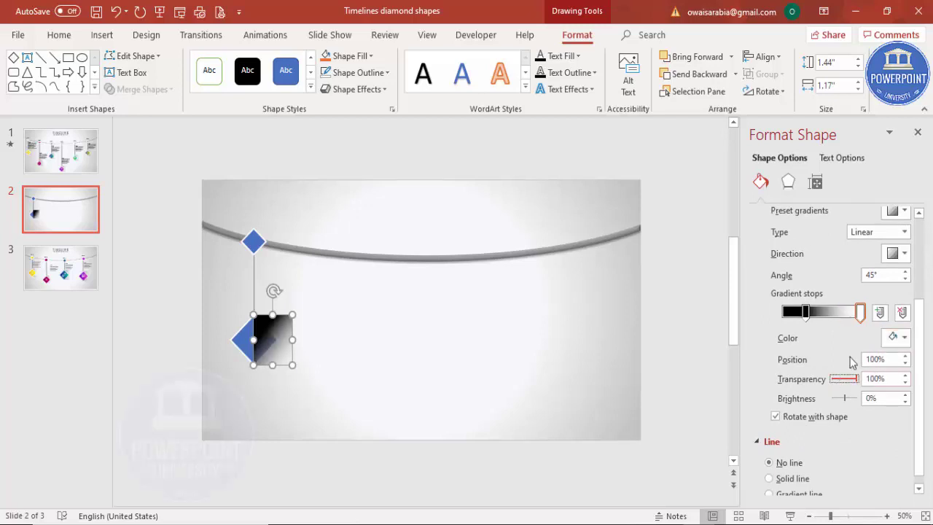
pyautogui.moveTo(805, 312); pyautogui.dragTo(782, 312)
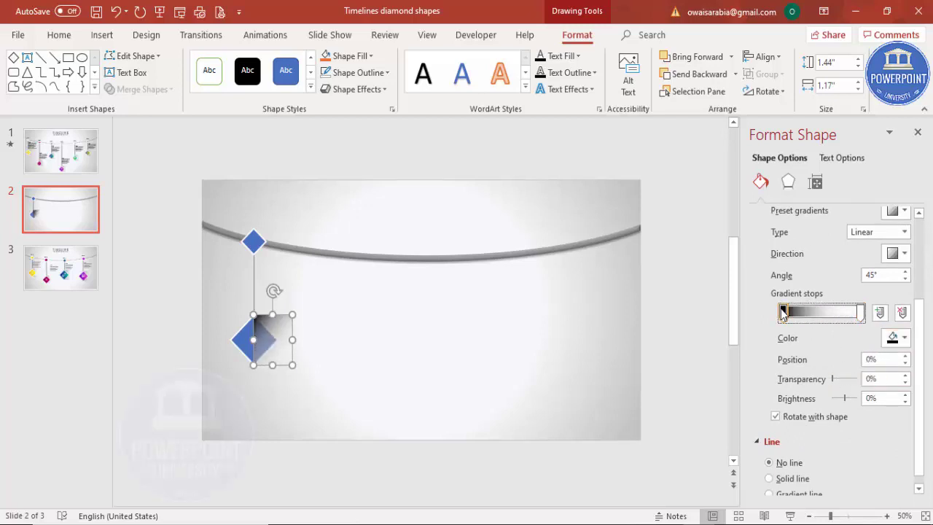
pyautogui.click(894, 255)
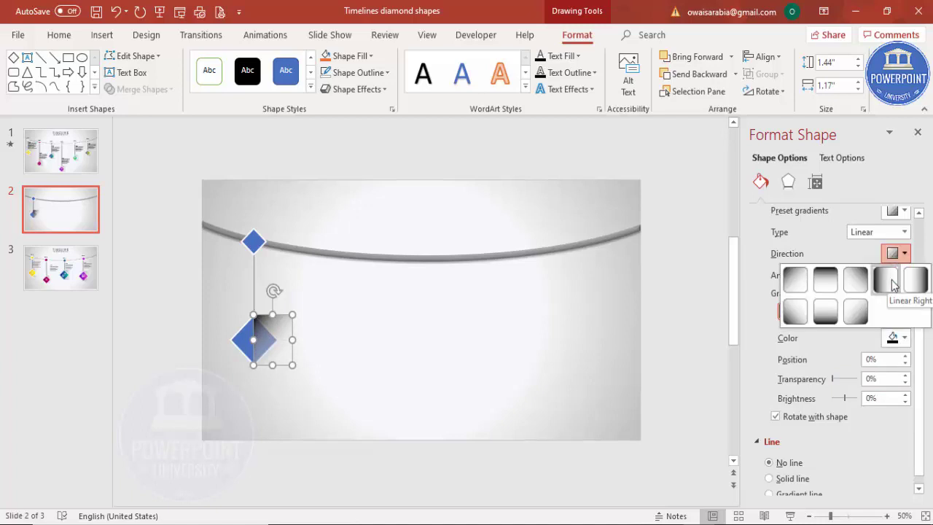
pyautogui.click(886, 279)
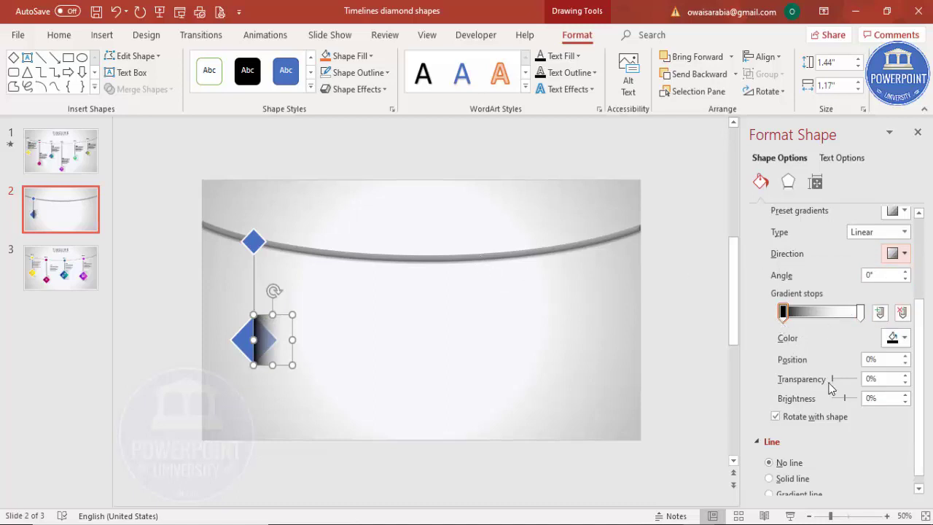
pyautogui.moveTo(835, 383); pyautogui.dragTo(840, 379)
# Send the gradient rectangle behind the large blue diamond
pyautogui.click(736, 74)
pyautogui.click(721, 110)
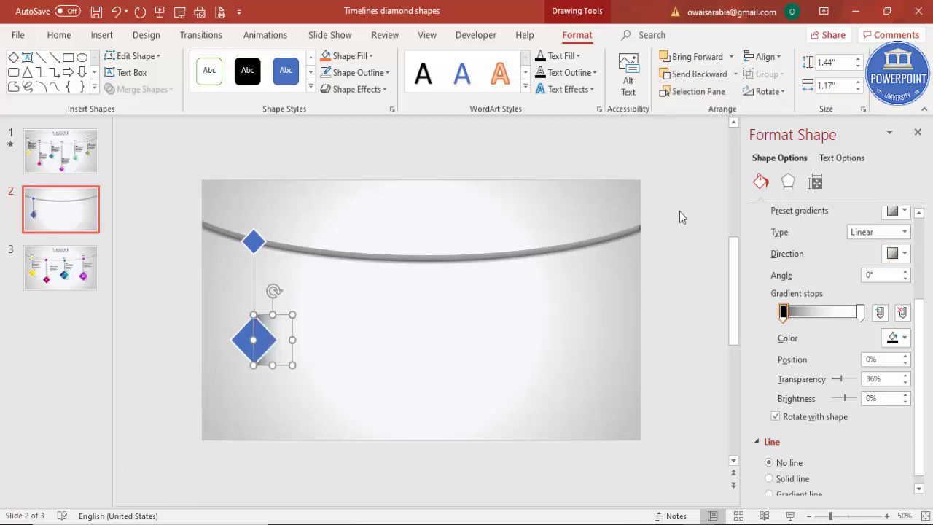
pyautogui.click(673, 298)
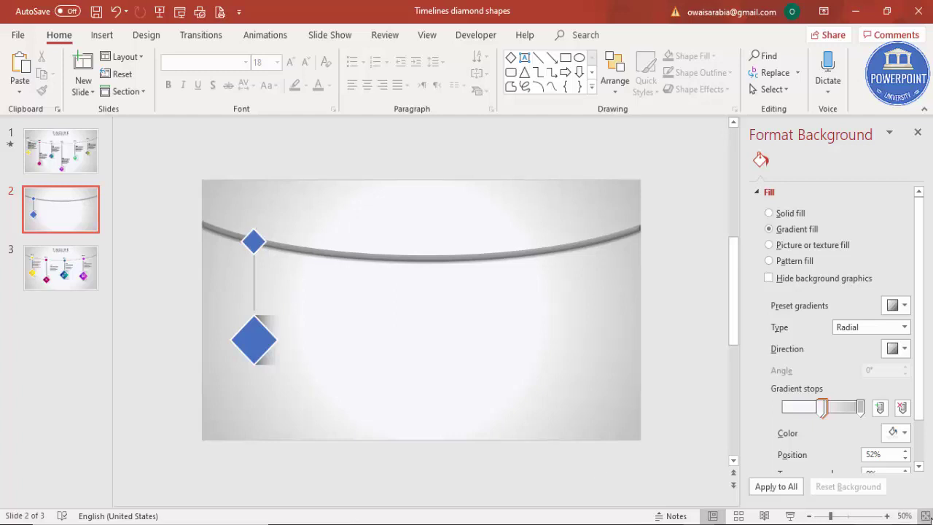
# Add a text box reading 2017 above the first diamond
pyautogui.click(925, 515)
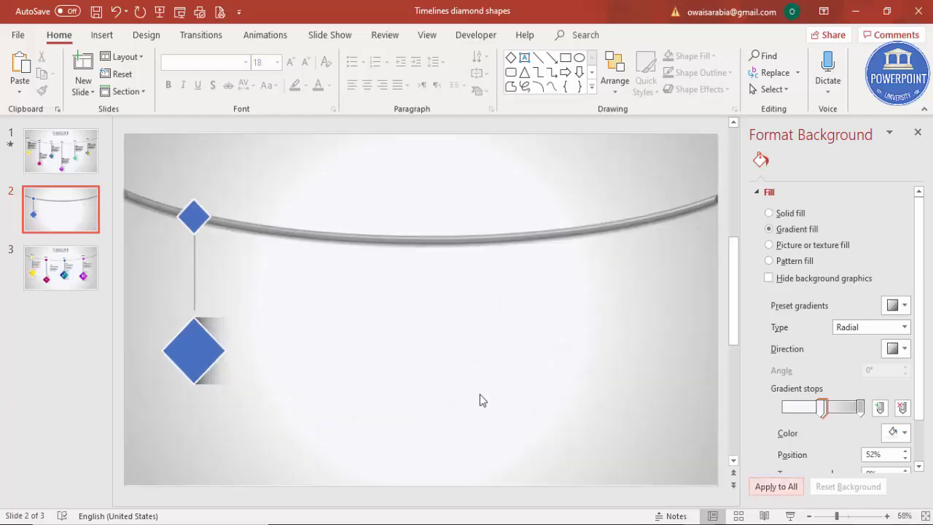
pyautogui.click(103, 40)
pyautogui.click(539, 76)
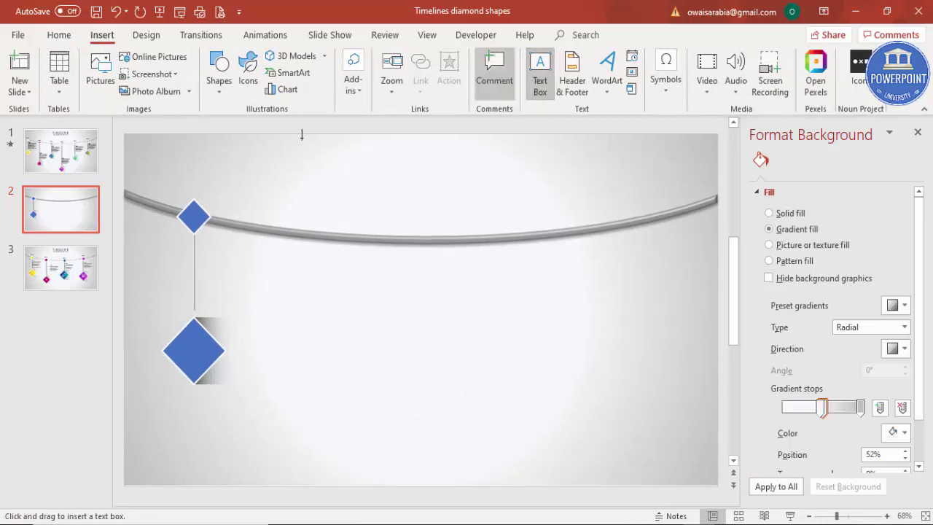
pyautogui.moveTo(176, 172); pyautogui.dragTo(231, 188)
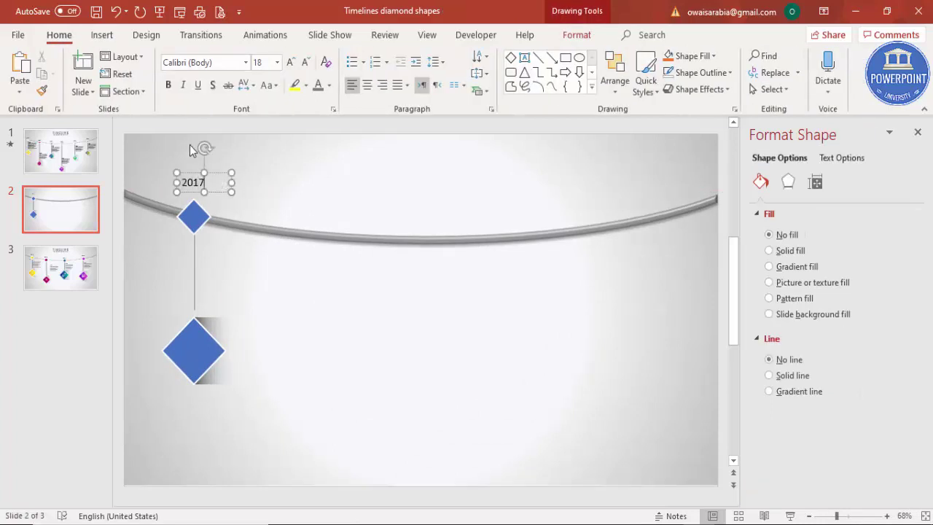
pyautogui.click(219, 173)
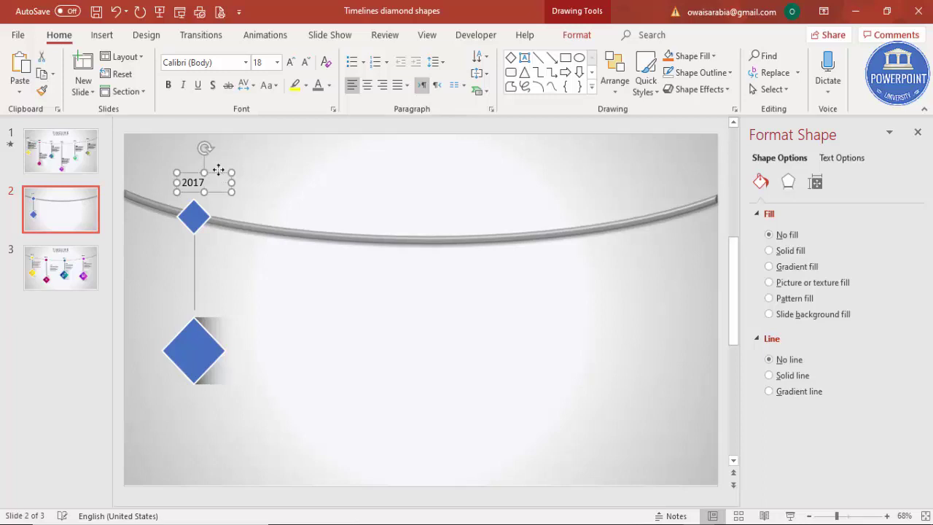
# Format 2017 as bold, centred Century Gothic and position it over the diamond
pyautogui.click(227, 65)
pyautogui.write('Century Gothic')
pyautogui.press('Return')
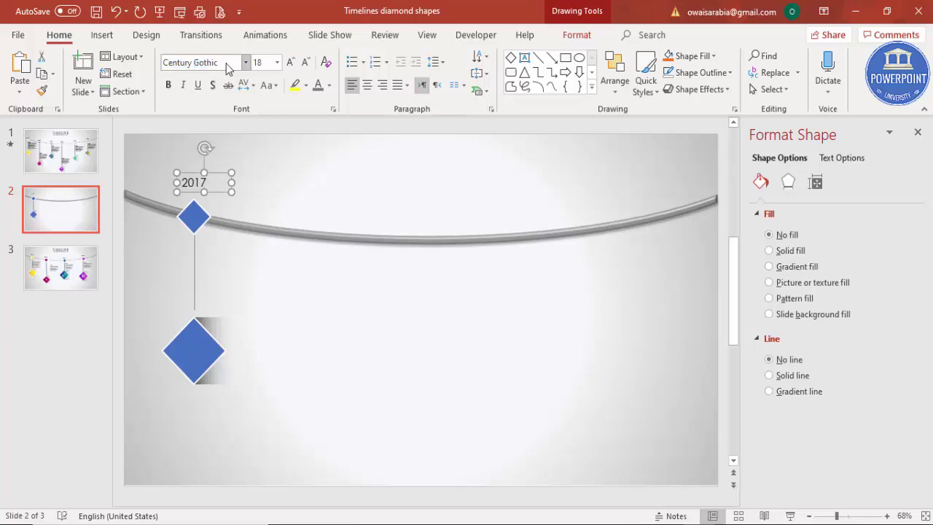
pyautogui.click(168, 85)
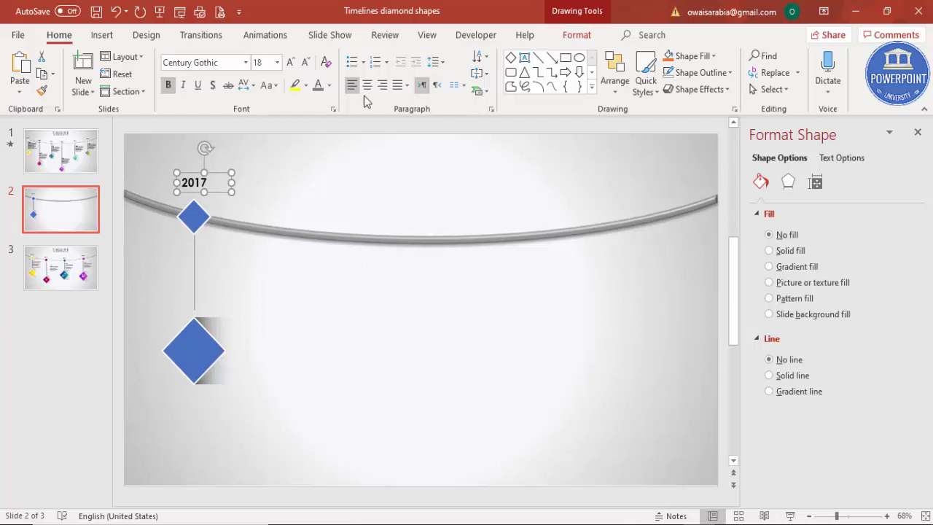
pyautogui.click(367, 86)
pyautogui.moveTo(219, 173); pyautogui.dragTo(210, 183)
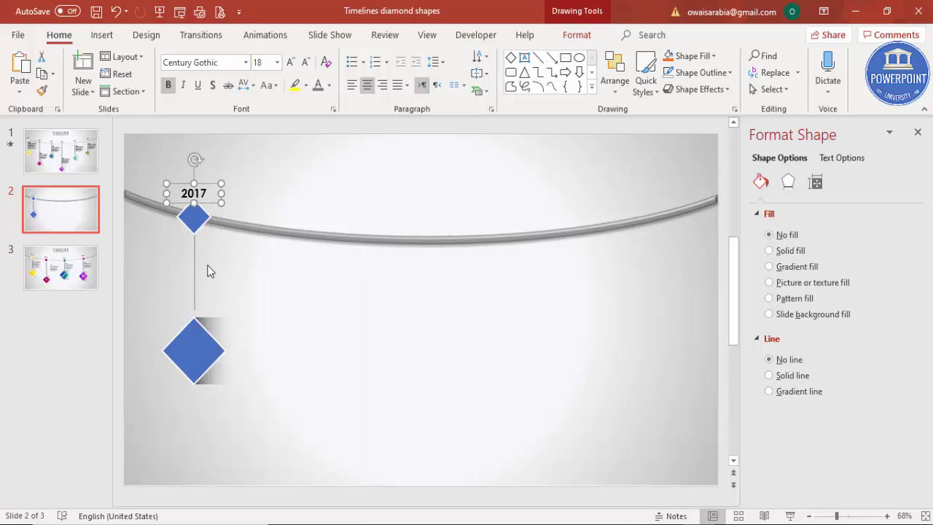
pyautogui.click(102, 35)
# Add a smaller grey 'Add your detail text here' caption, narrowed beside the connector line
pyautogui.click(539, 73)
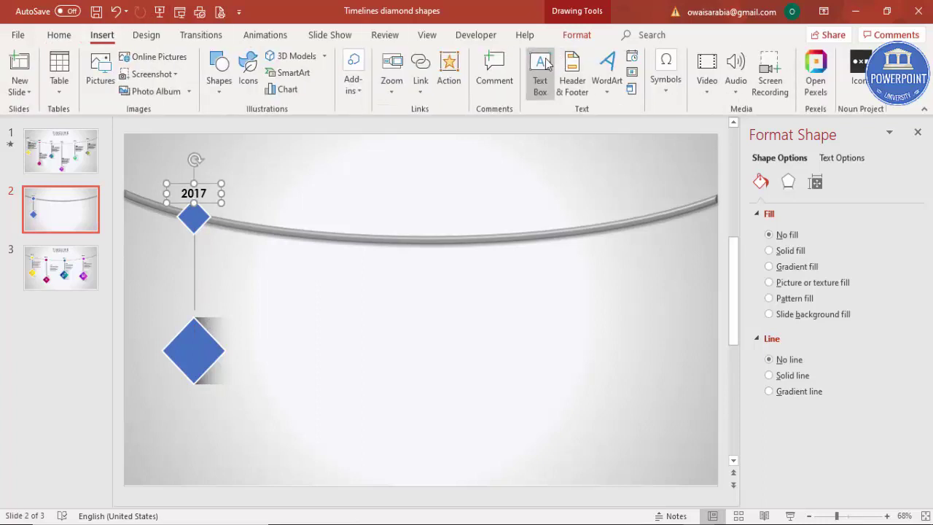
pyautogui.moveTo(204, 256); pyautogui.dragTo(296, 283)
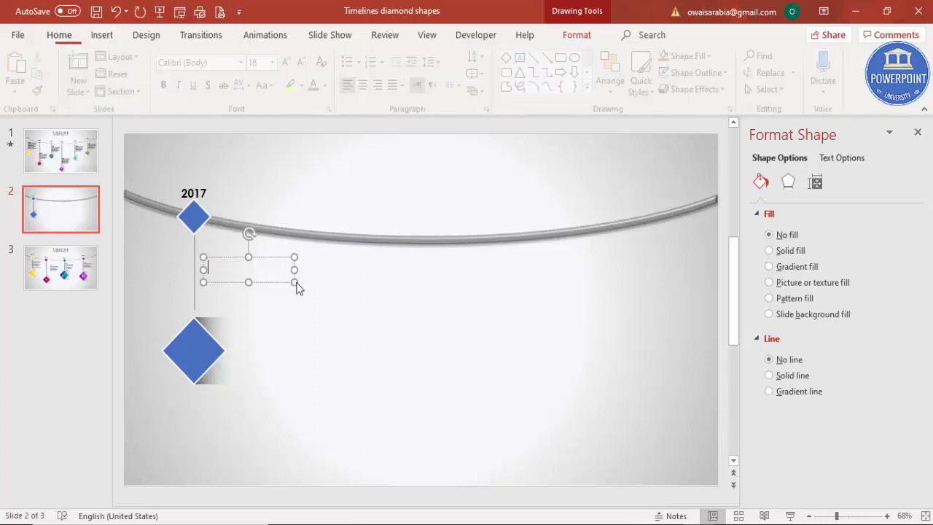
pyautogui.write('Add ')
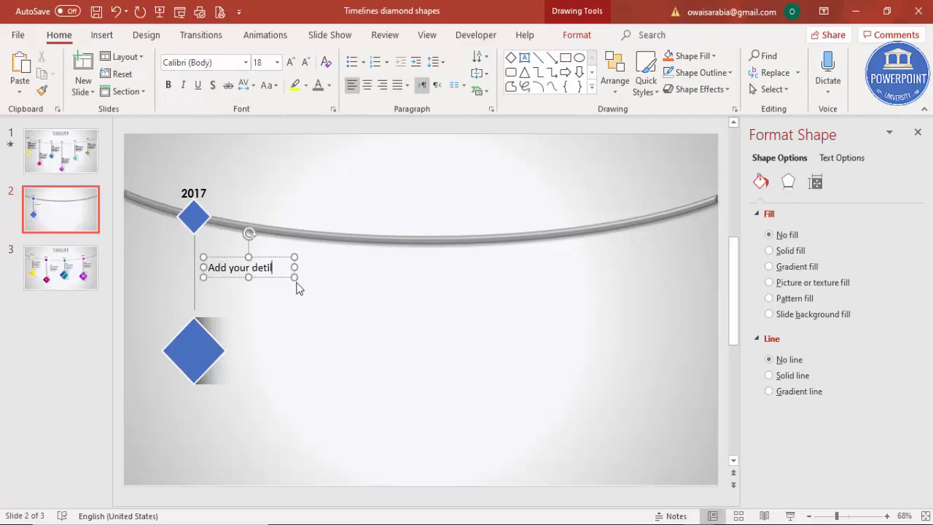
pyautogui.write('your detail text here')
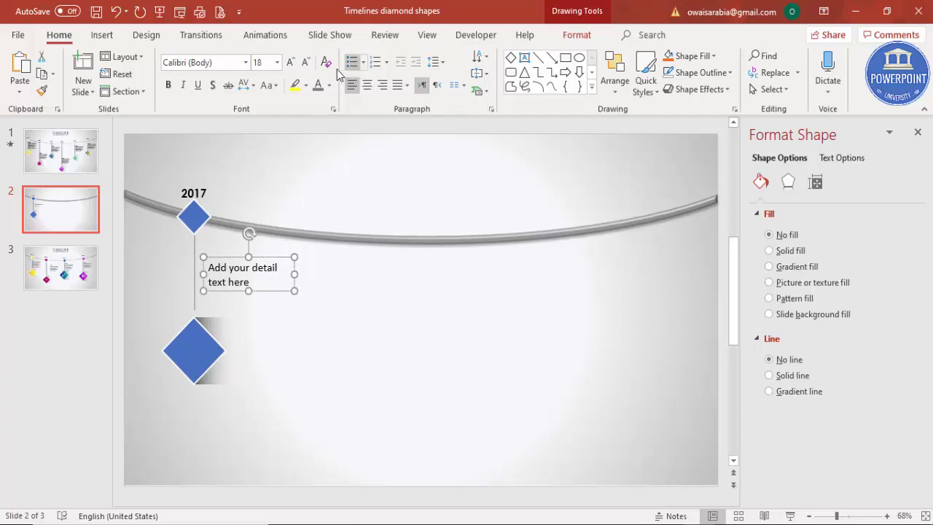
pyautogui.click(305, 64)
pyautogui.click(304, 64)
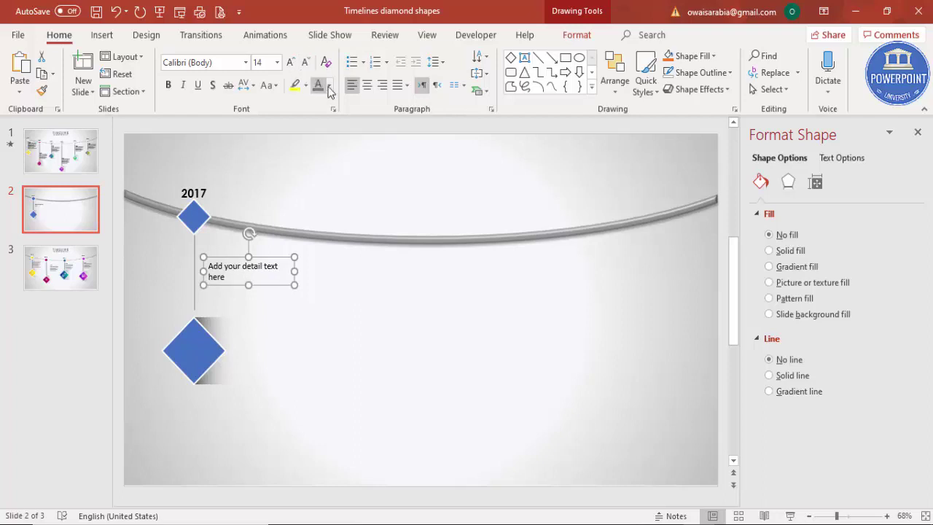
pyautogui.click(329, 86)
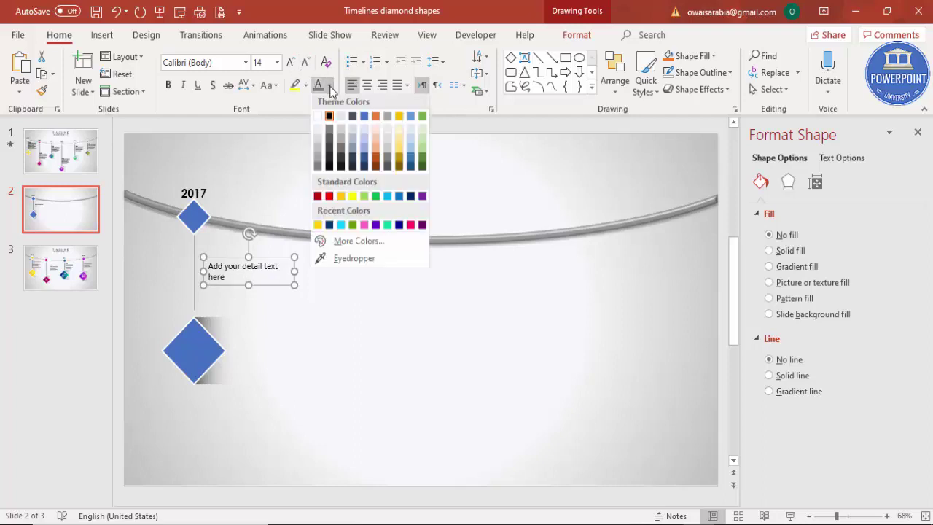
pyautogui.click(319, 168)
pyautogui.moveTo(293, 267); pyautogui.dragTo(242, 242)
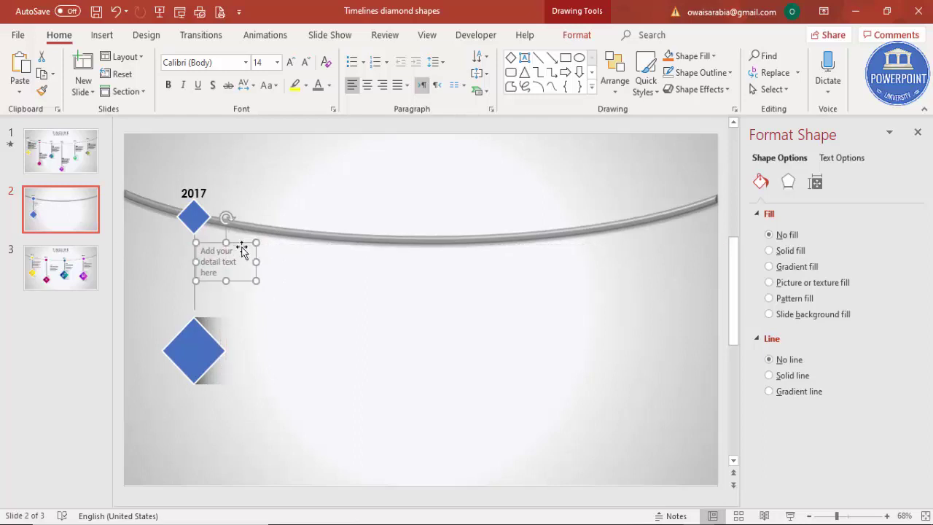
pyautogui.click(204, 399)
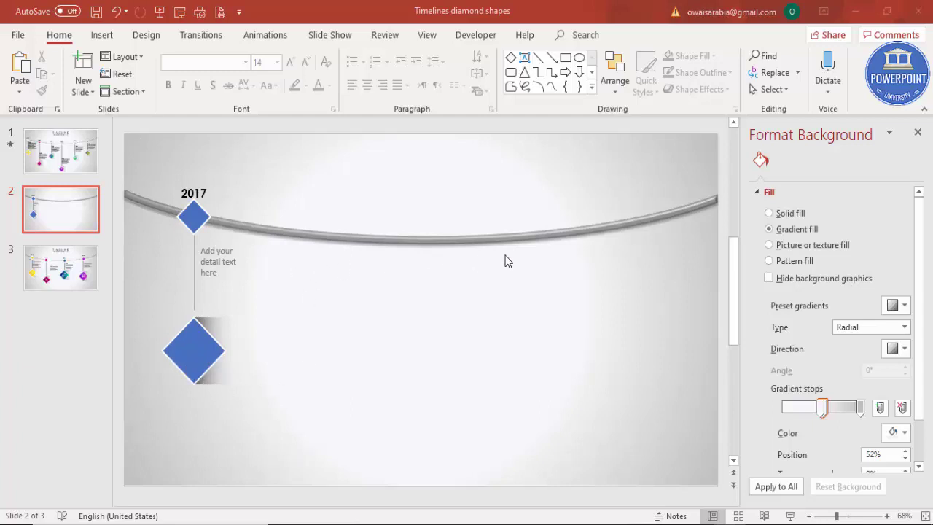
# Select the 2017 label, both diamonds, connector, shadow rectangle and caption together
pyautogui.click(198, 192)
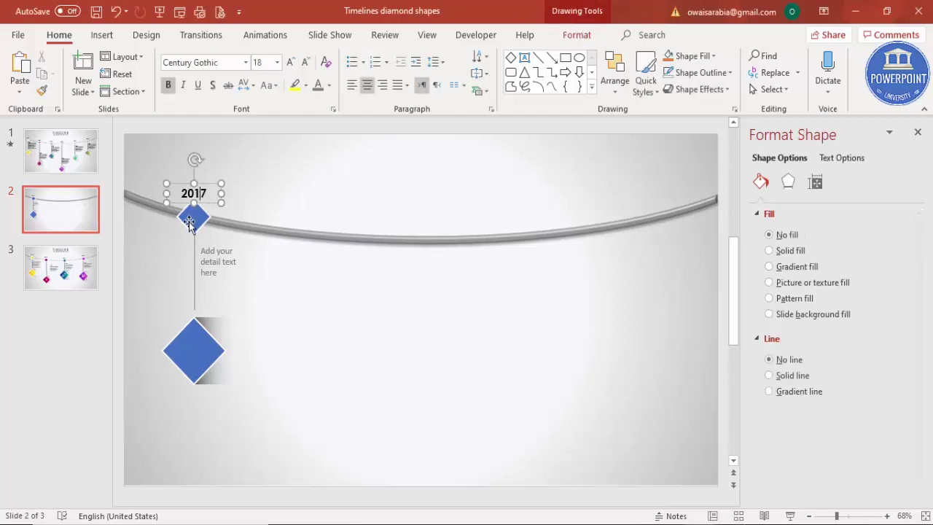
pyautogui.keyDown('shift'); pyautogui.click(194, 217); pyautogui.keyUp('shift')
pyautogui.keyDown('shift'); pyautogui.click(197, 264); pyautogui.keyUp('shift')
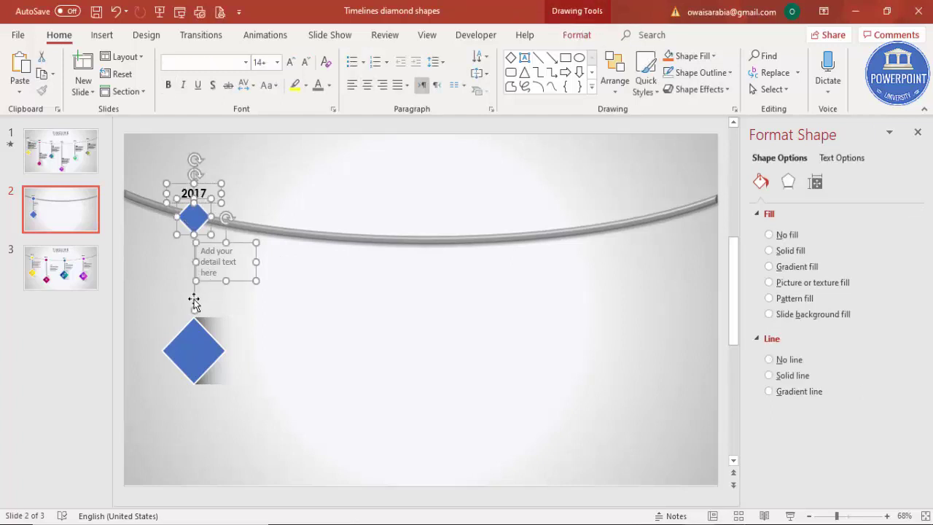
pyautogui.keyDown('shift'); pyautogui.click(213, 327); pyautogui.keyUp('shift')
pyautogui.keyDown('shift'); pyautogui.click(188, 347); pyautogui.keyUp('shift')
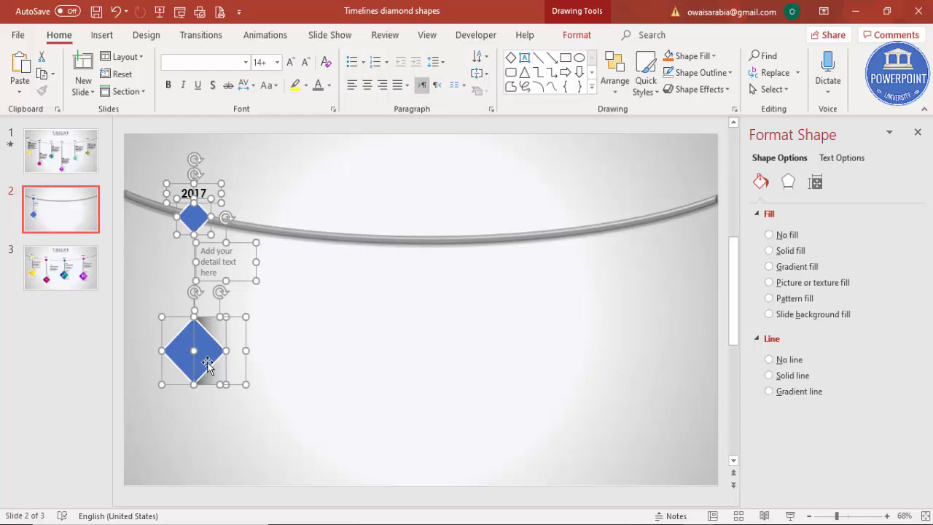
pyautogui.click(266, 443)
pyautogui.moveTo(294, 447); pyautogui.dragTo(135, 154)
# Group the 2017 marker parts and space three duplicates evenly along the arc
pyautogui.hotkey('ctrl', 'g')
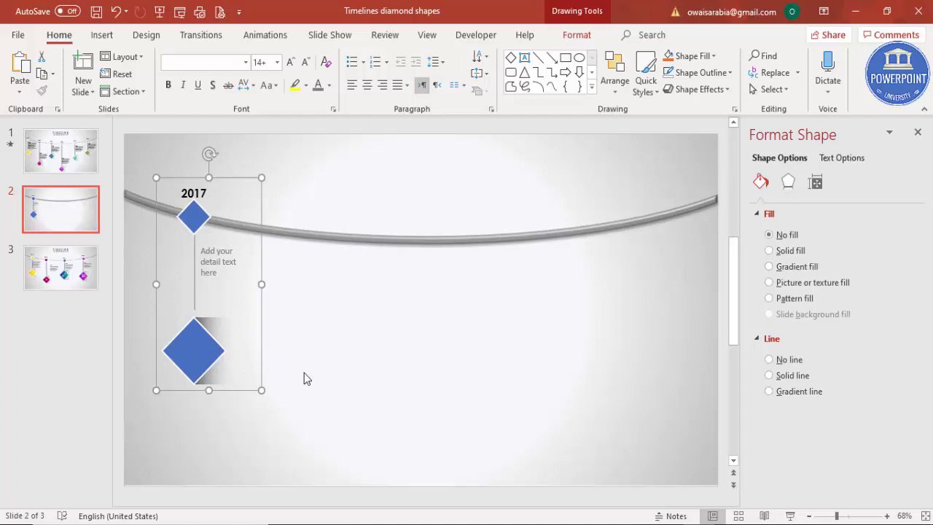
pyautogui.hotkey('ctrl', 'd')
pyautogui.moveTo(205, 237); pyautogui.dragTo(301, 241)
pyautogui.hotkey('ctrl', 'd')
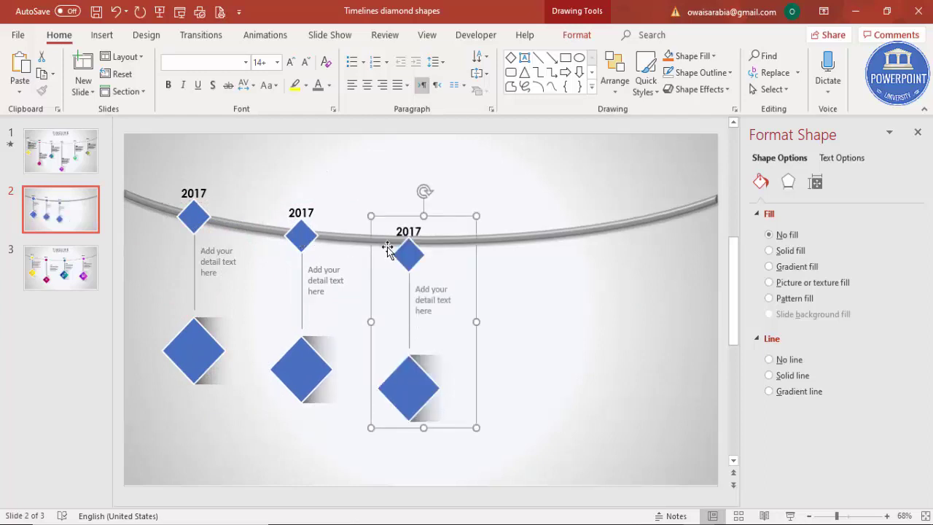
pyautogui.moveTo(408, 254); pyautogui.dragTo(462, 243)
pyautogui.hotkey('ctrl', 'd')
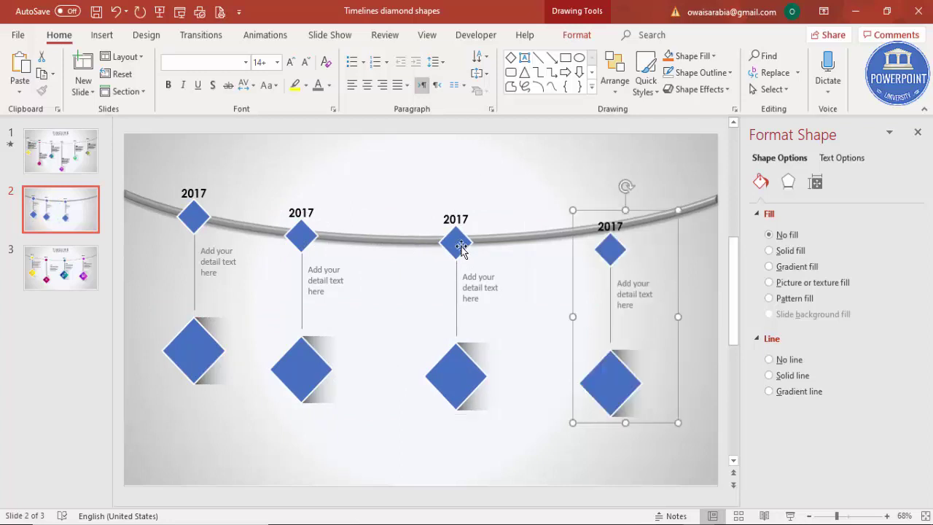
pyautogui.moveTo(610, 250); pyautogui.dragTo(636, 225)
pyautogui.moveTo(456, 240); pyautogui.dragTo(475, 242)
pyautogui.moveTo(301, 244); pyautogui.dragTo(328, 242)
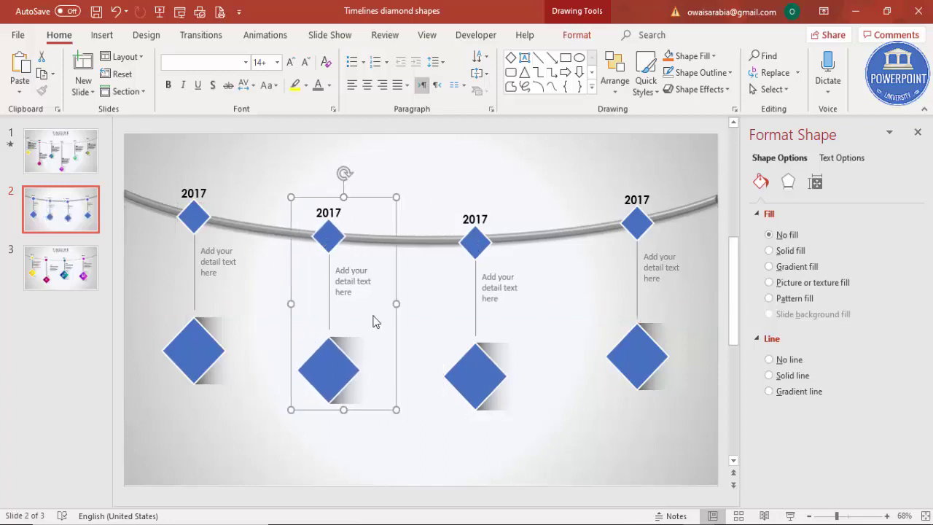
# Select all four marker groups and ungroup them
pyautogui.keyDown('shift'); pyautogui.click(469, 387); pyautogui.keyUp('shift')
pyautogui.keyDown('shift'); pyautogui.click(628, 366); pyautogui.keyUp('shift')
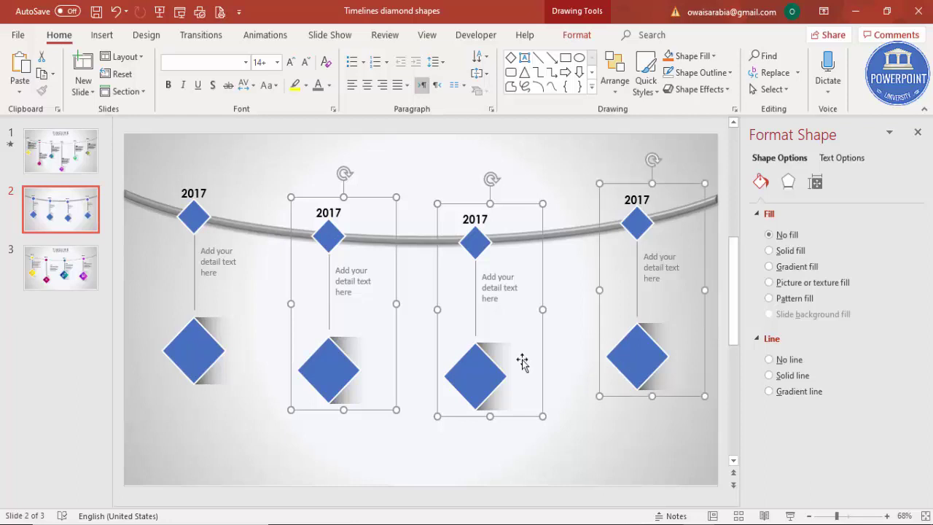
pyautogui.keyDown('shift'); pyautogui.click(202, 354); pyautogui.keyUp('shift')
pyautogui.rightClick(202, 352)
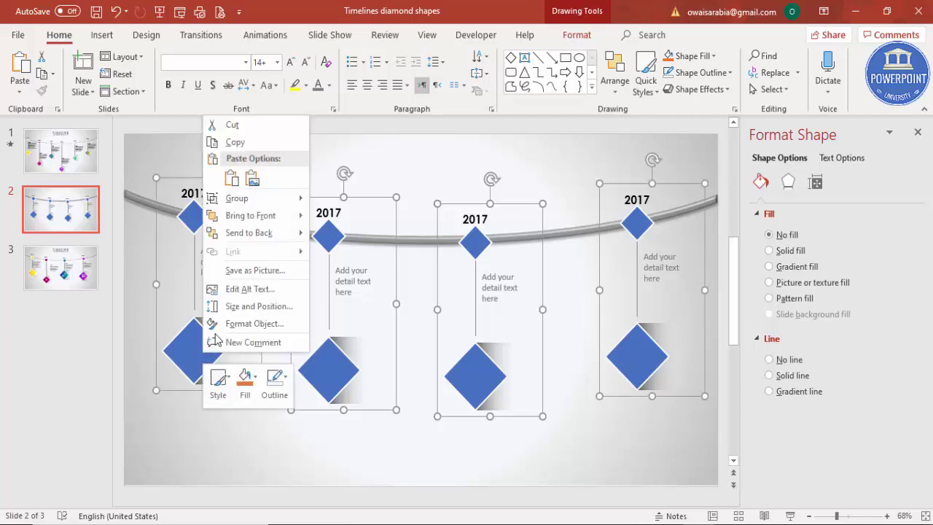
pyautogui.click(284, 213)
pyautogui.rightClick(226, 348)
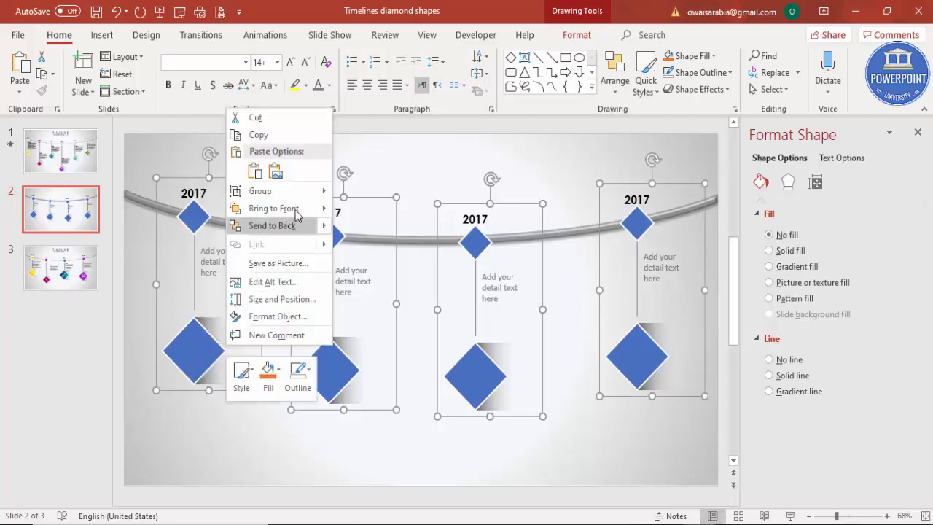
pyautogui.moveTo(301, 191)
pyautogui.click(365, 227)
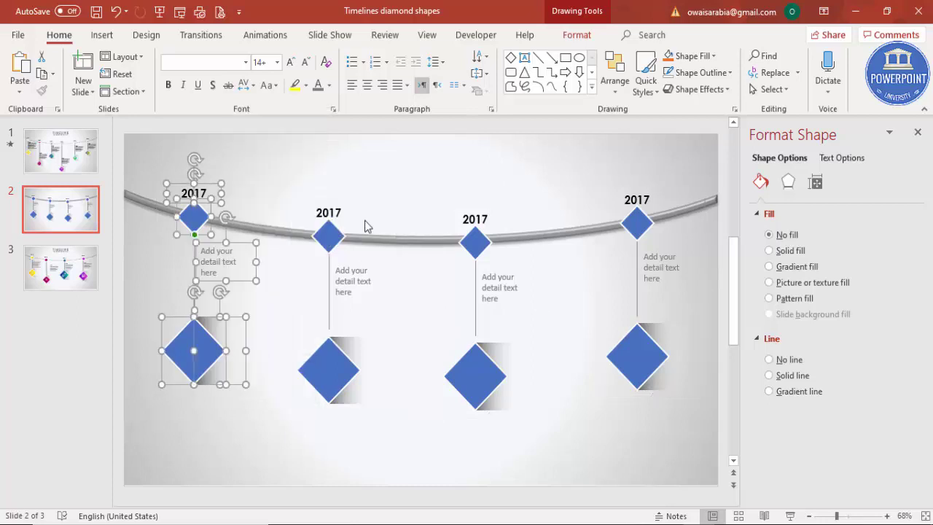
pyautogui.click(387, 462)
# Lower the second pendant diamond, extend its hanging line, and reattach the first line to its diamond
pyautogui.click(315, 358)
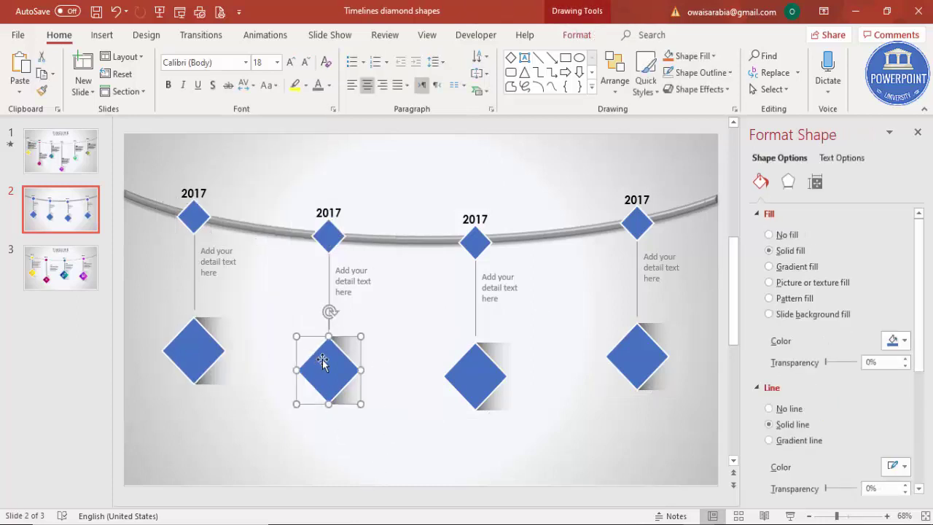
pyautogui.keyDown('shift'); pyautogui.click(361, 351); pyautogui.keyUp('shift')
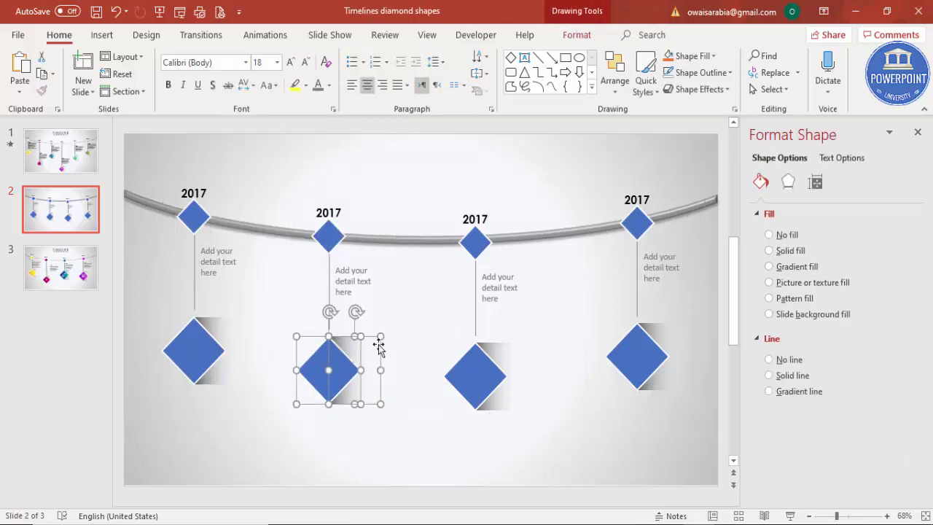
pyautogui.press('Down')
pyautogui.press('Down')
pyautogui.press('Down')
pyautogui.press('Down')
pyautogui.press('Down')
pyautogui.press('Down')
pyautogui.press('Down')
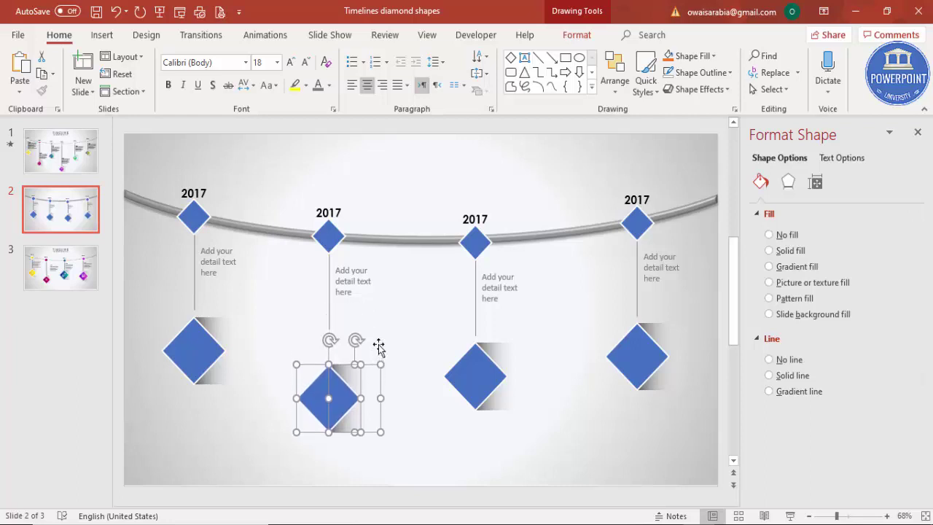
pyautogui.press('Down')
pyautogui.press('Down')
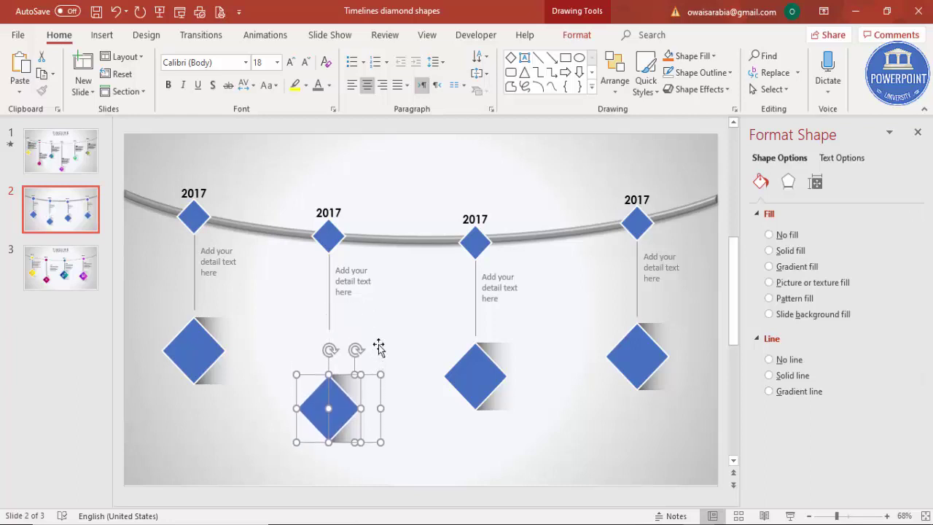
pyautogui.click(406, 418)
pyautogui.click(329, 326)
pyautogui.moveTo(325, 327); pyautogui.dragTo(328, 376)
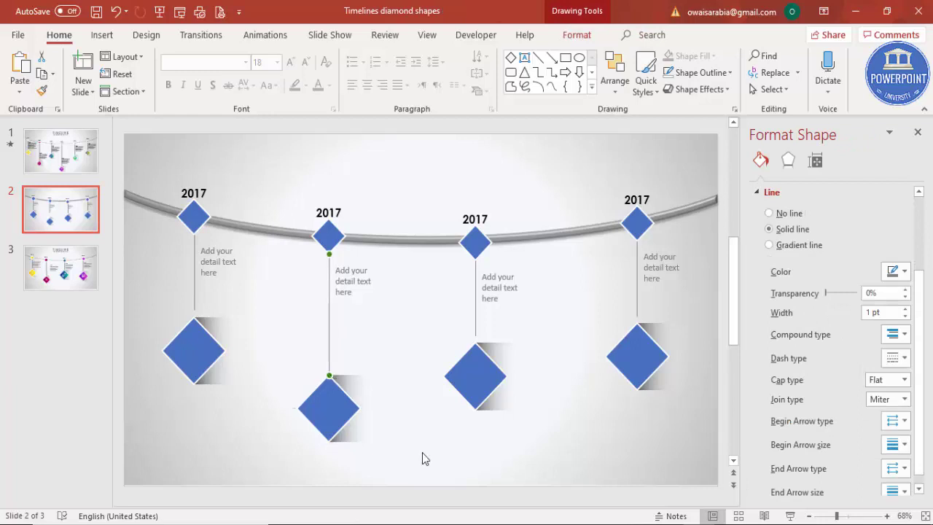
pyautogui.click(428, 456)
pyautogui.click(196, 296)
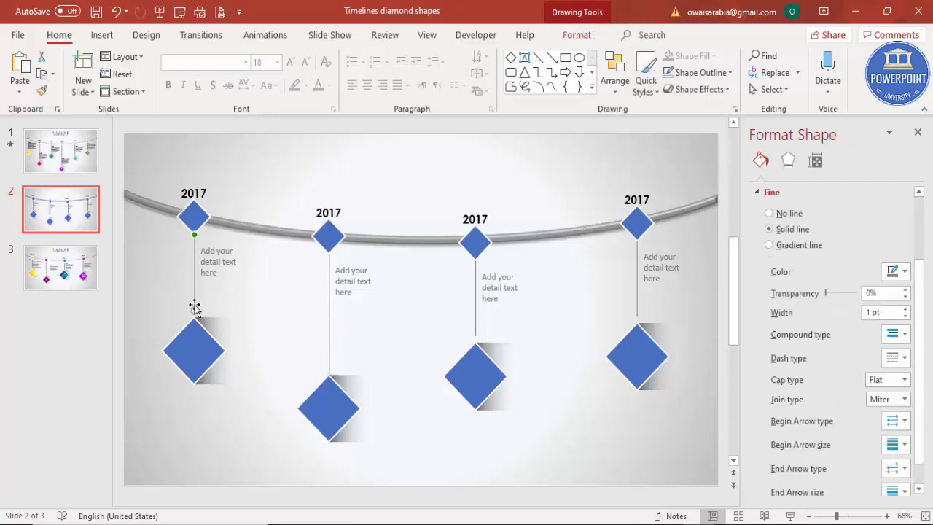
pyautogui.moveTo(194, 308); pyautogui.dragTo(194, 318)
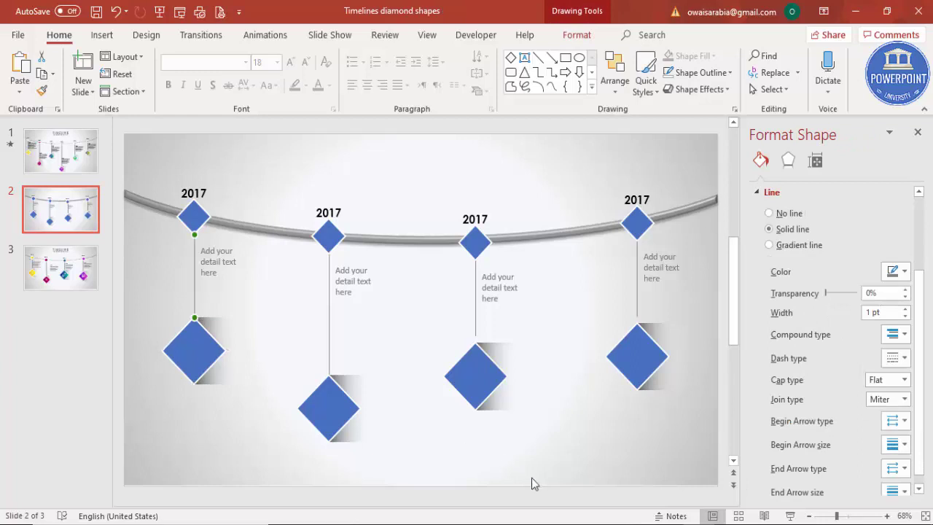
# Lower the fourth pendant diamond and stretch the third and fourth hanging lines onto their diamonds
pyautogui.click(489, 368)
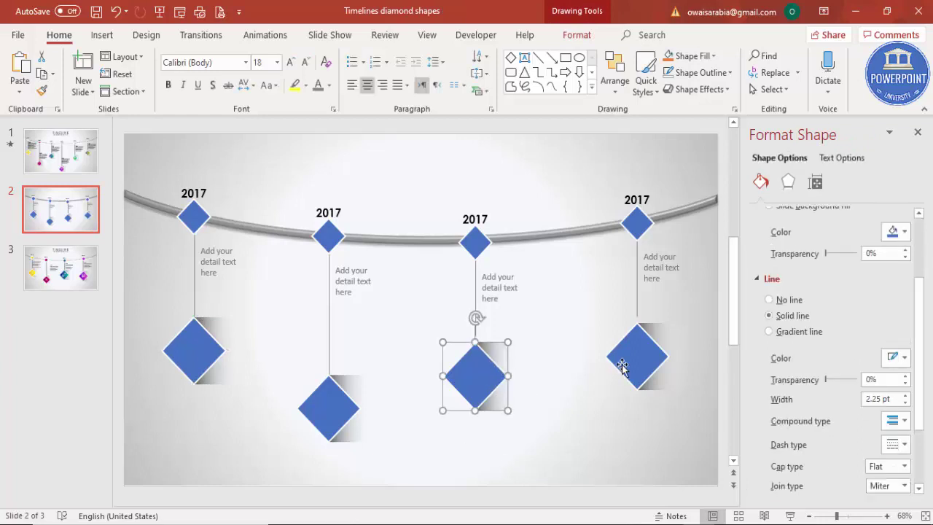
pyautogui.click(657, 329)
pyautogui.keyDown('shift'); pyautogui.click(631, 353); pyautogui.keyUp('shift')
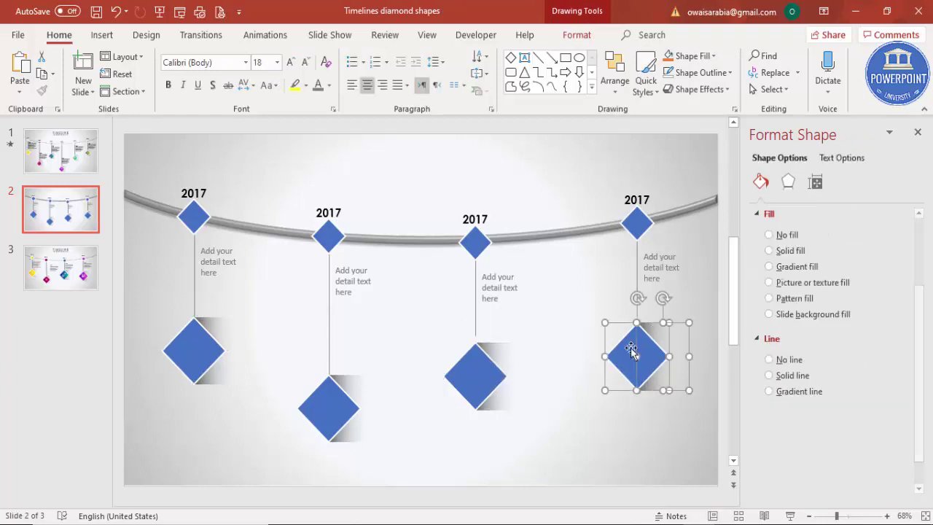
pyautogui.press('Down')
pyautogui.press('Down')
pyautogui.press('Down')
pyautogui.press('Down')
pyautogui.press('Down')
pyautogui.press('Down')
pyautogui.press('Down')
pyautogui.press('Down')
pyautogui.press('Down')
pyautogui.press('Down')
pyautogui.press('Down')
pyautogui.press('Down')
pyautogui.press('Down')
pyautogui.press('Down')
pyautogui.press('Down')
pyautogui.press('Down')
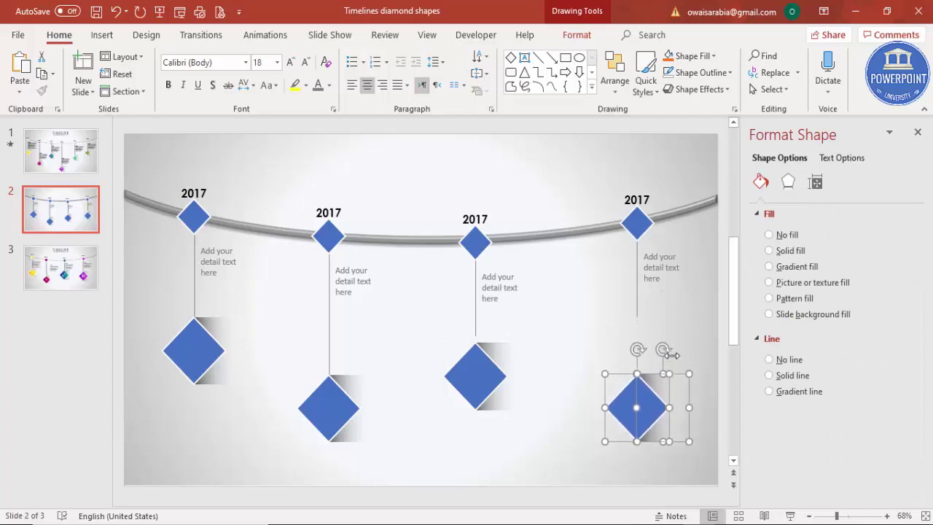
pyautogui.press('Down')
pyautogui.press('Down')
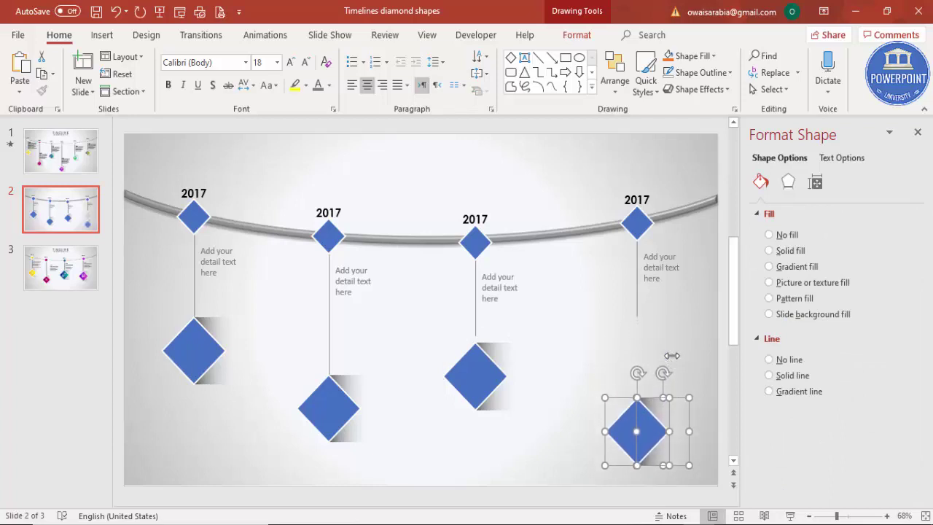
pyautogui.click(662, 337)
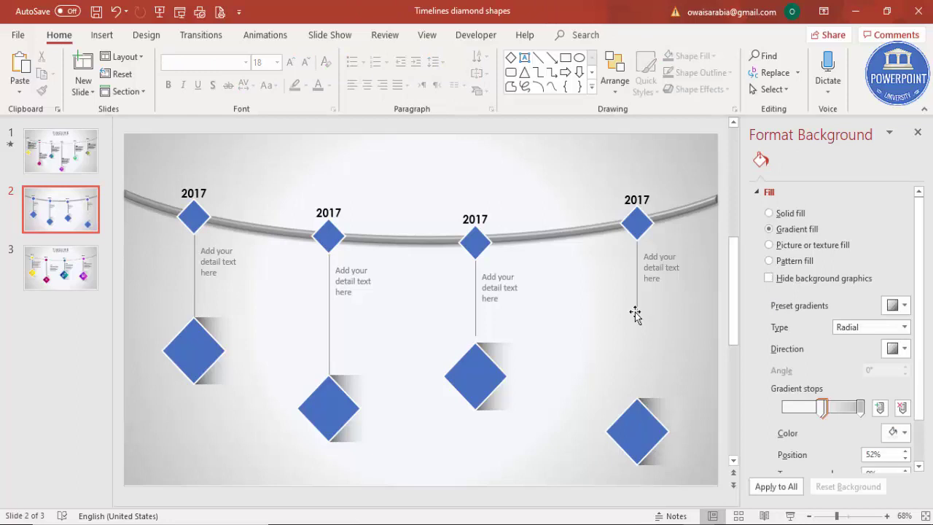
pyautogui.click(635, 315)
pyautogui.moveTo(635, 314); pyautogui.dragTo(637, 397)
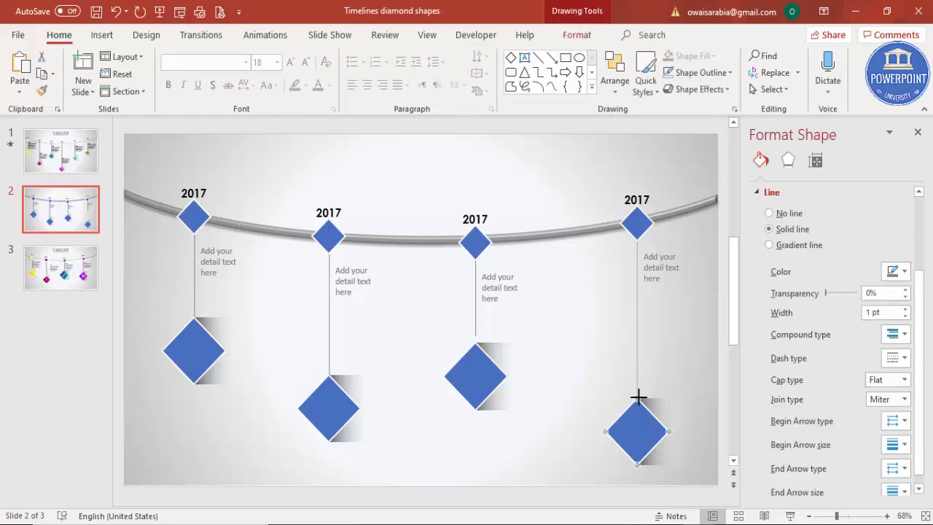
pyautogui.click(474, 319)
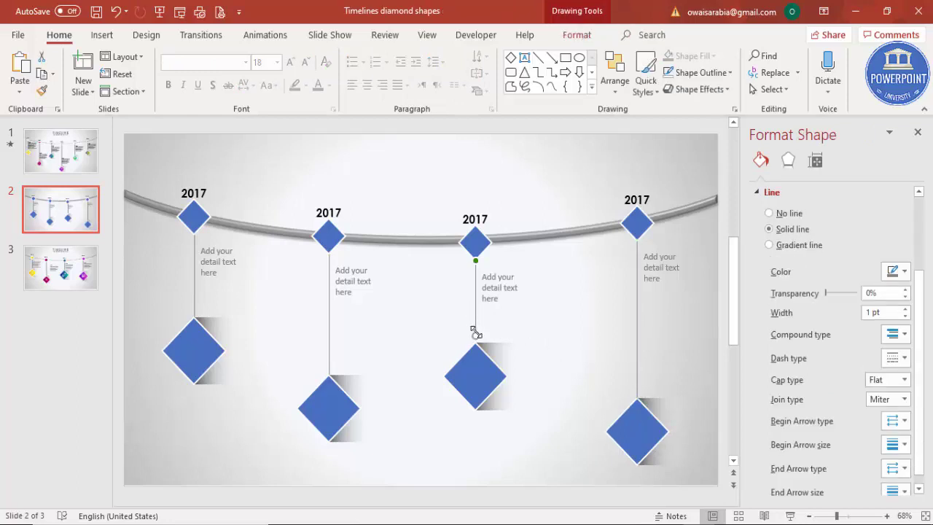
pyautogui.moveTo(474, 336); pyautogui.dragTo(475, 343)
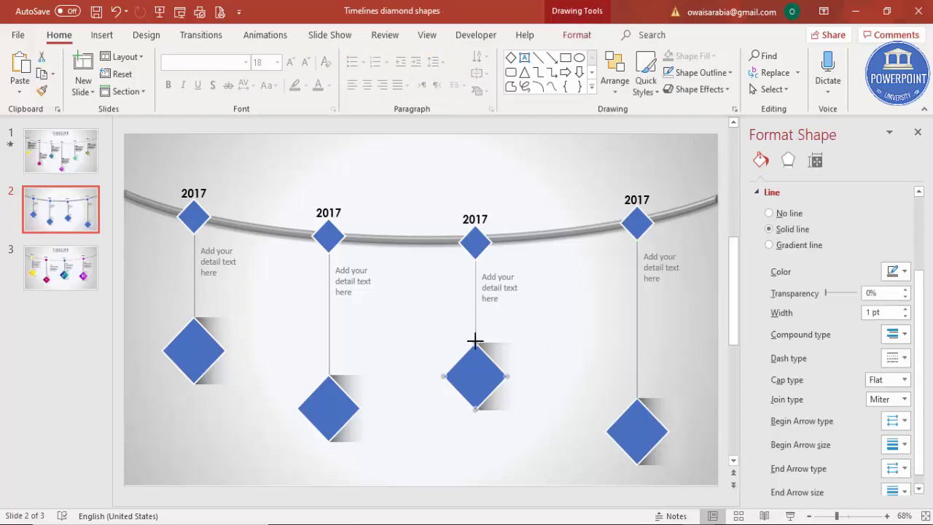
pyautogui.click(519, 465)
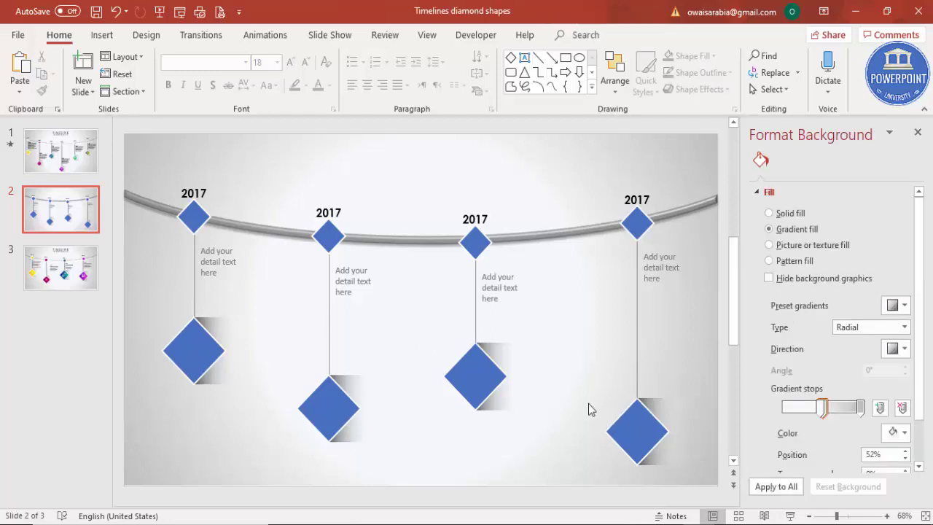
# Change the last digit of the copied 2017 labels so they read 2018, 2019 and 2020
pyautogui.click(342, 212)
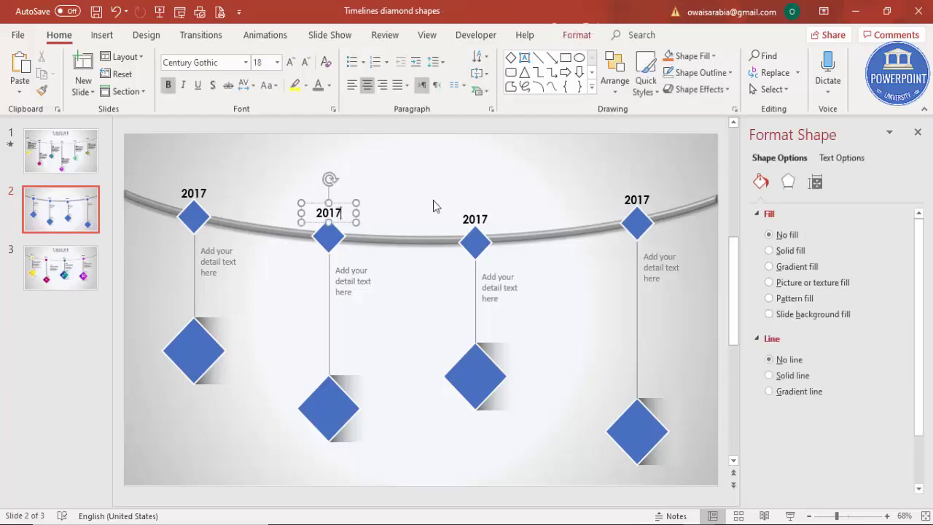
pyautogui.press('BackSpace')
pyautogui.write('8')
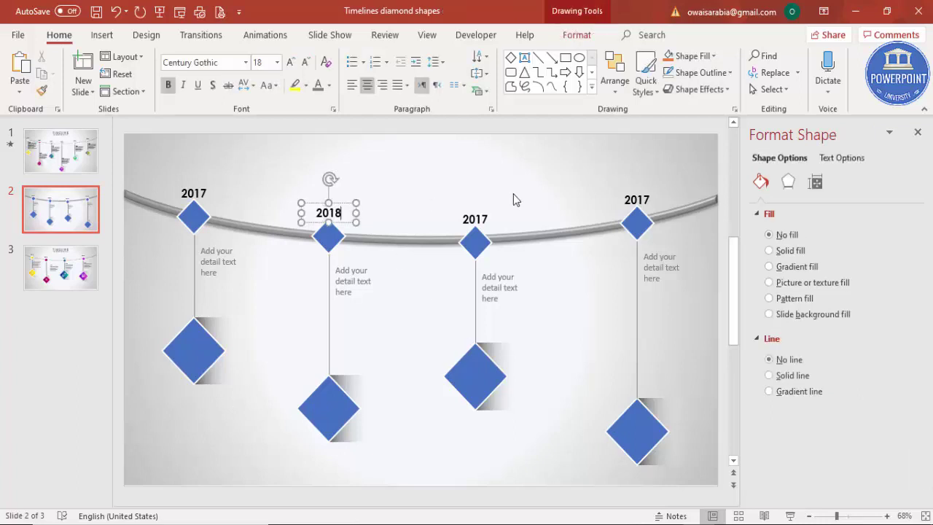
pyautogui.click(485, 218)
pyautogui.press('BackSpace')
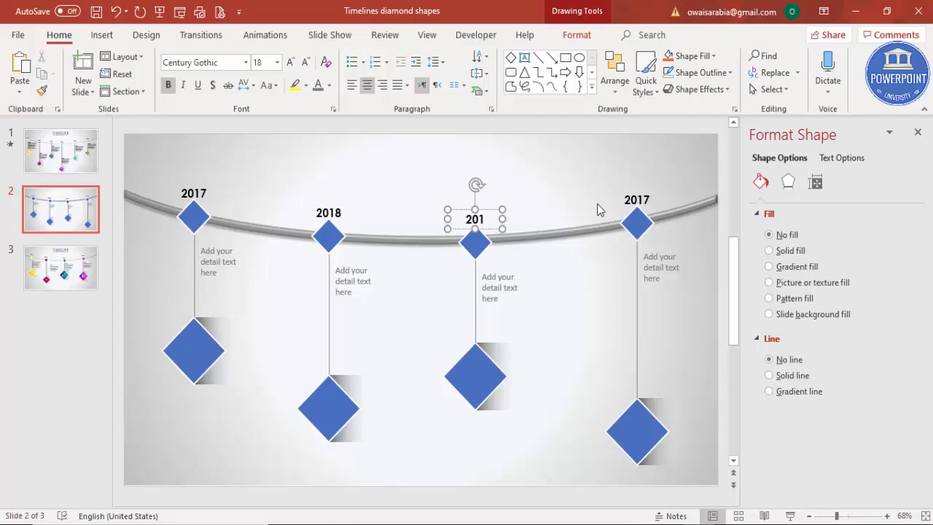
pyautogui.write('9')
pyautogui.click(643, 201)
pyautogui.press('Delete')
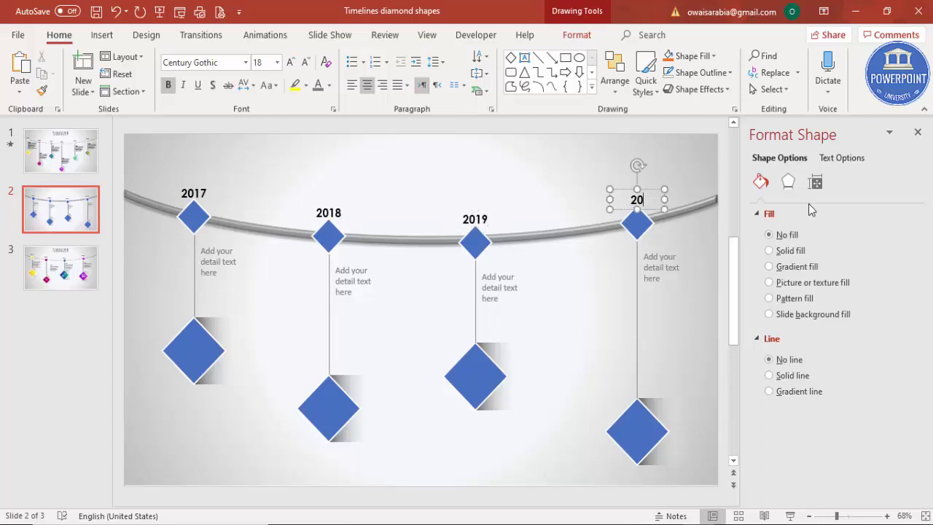
pyautogui.write('0')
pyautogui.click(424, 181)
# Give the 2017 pendant diamond a gradient fill, removing the extra stop and making the first stop orange
pyautogui.click(205, 346)
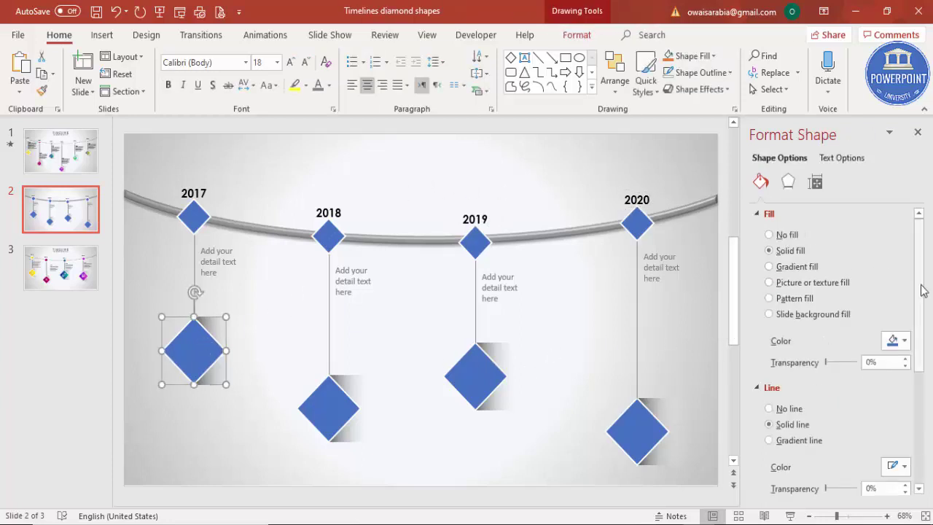
pyautogui.scroll(-1, 921, 288)
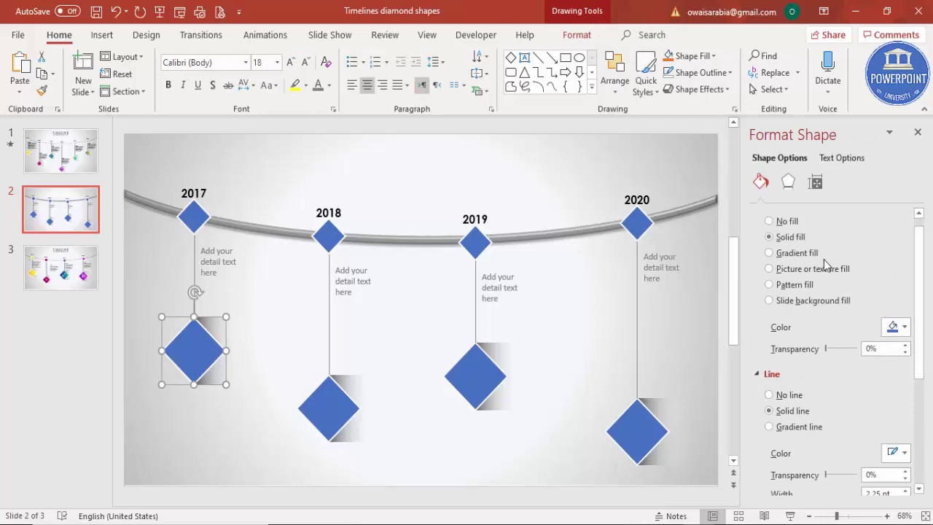
pyautogui.click(769, 253)
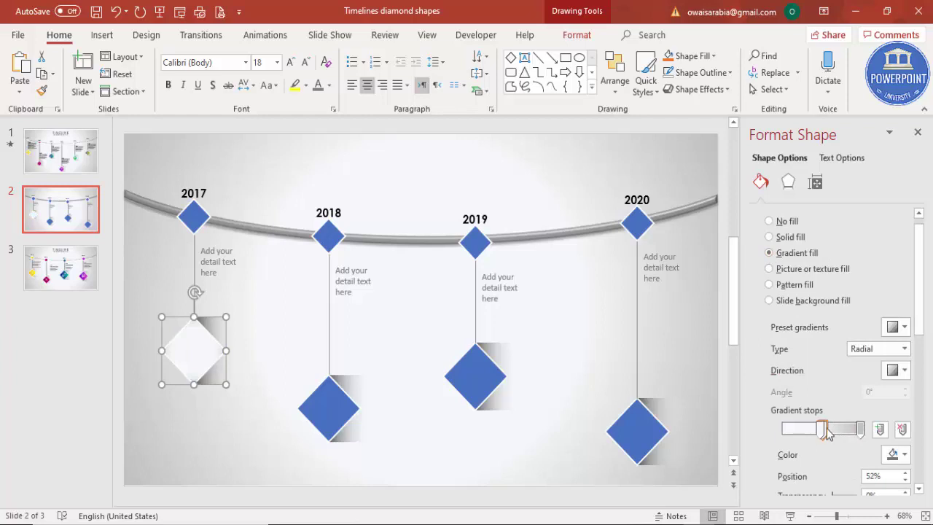
pyautogui.click(786, 429)
pyautogui.click(902, 429)
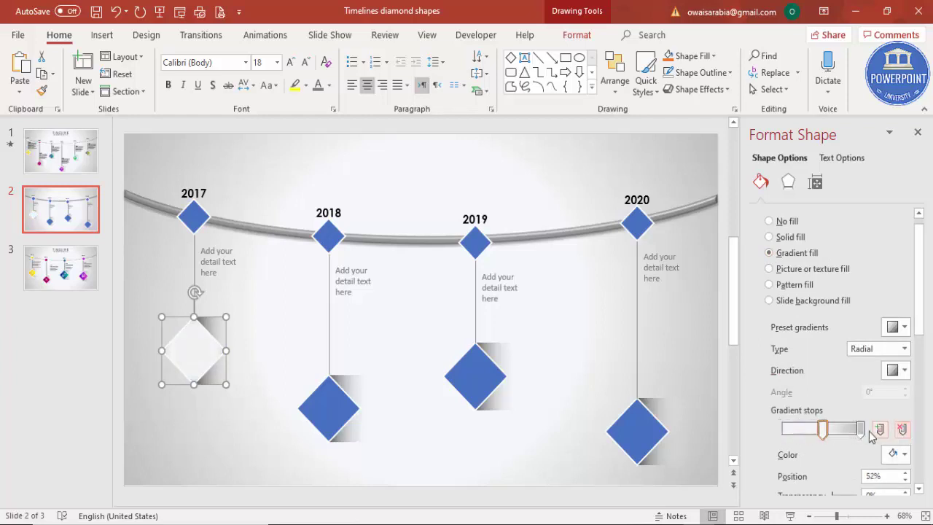
pyautogui.moveTo(822, 430); pyautogui.dragTo(782, 430)
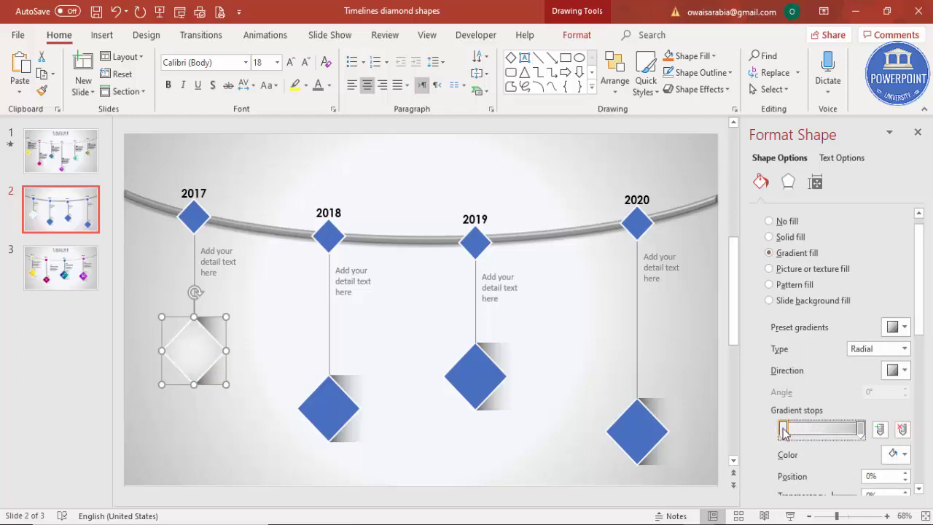
pyautogui.click(900, 453)
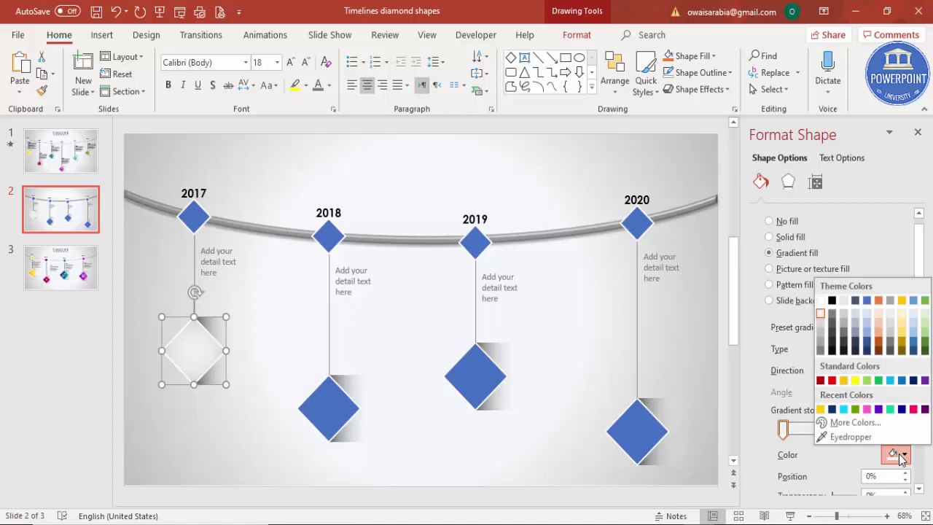
pyautogui.click(857, 422)
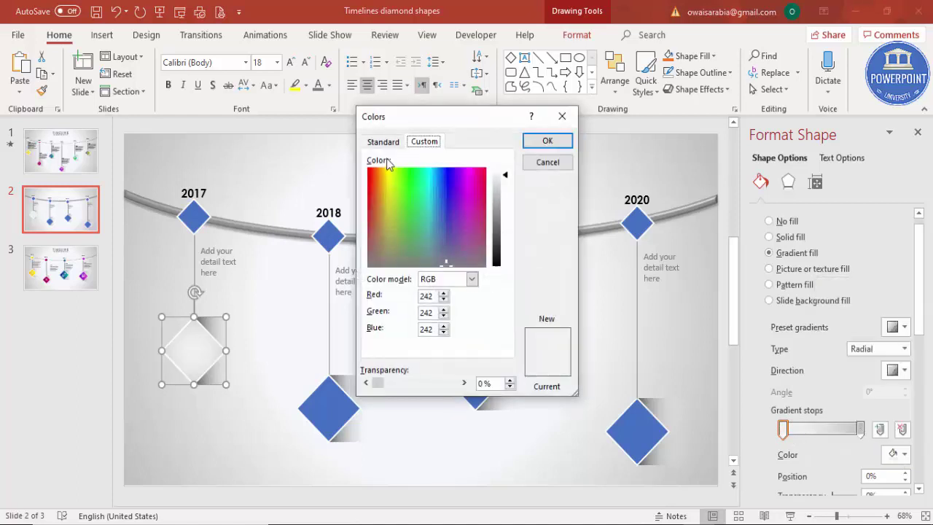
pyautogui.click(382, 142)
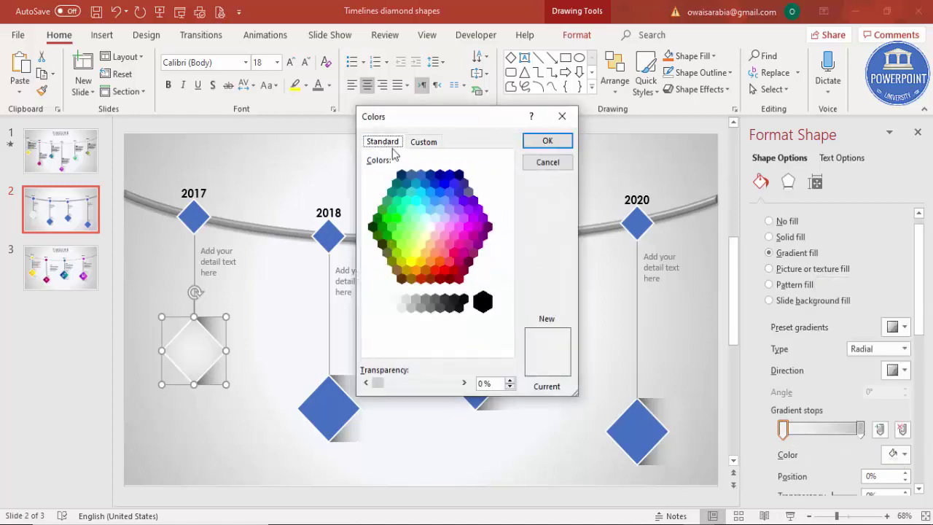
pyautogui.click(416, 268)
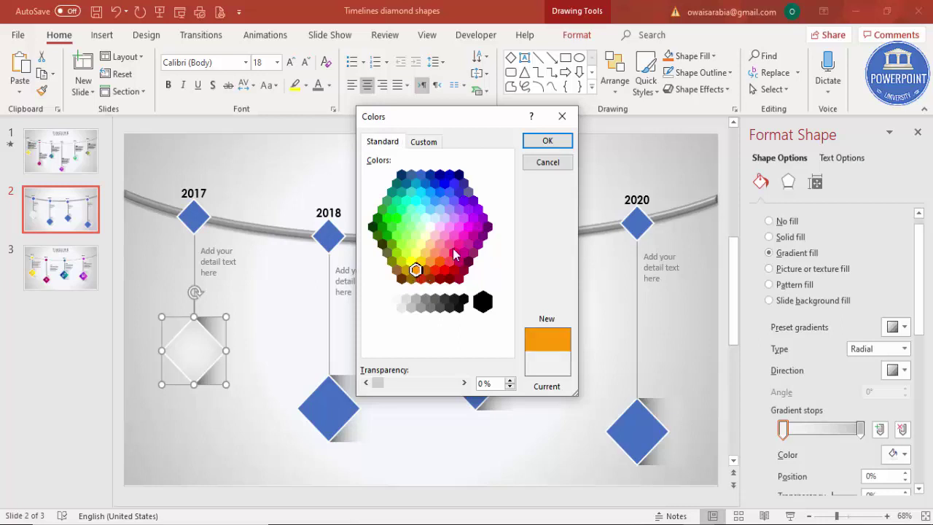
pyautogui.click(558, 141)
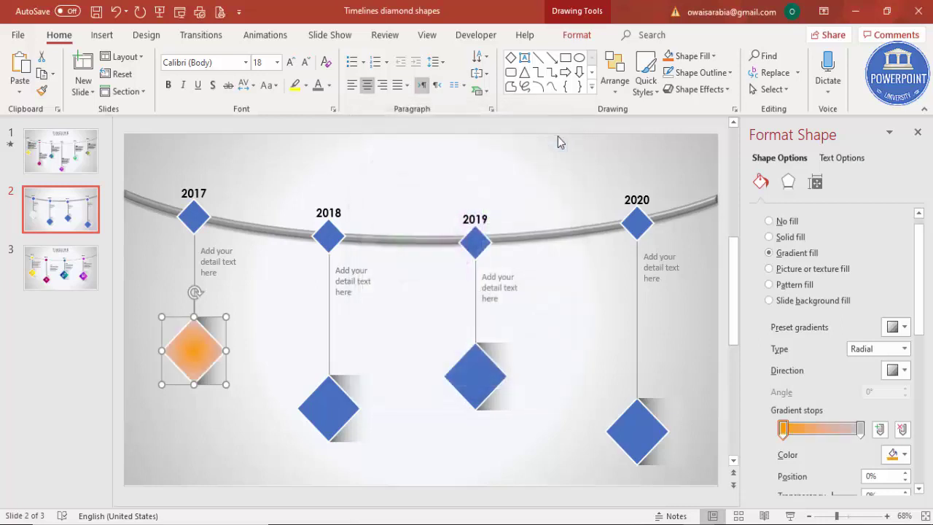
# Make the gradient linear top-left to bottom-right, with a yellow right stop and orange at 10%
pyautogui.click(858, 349)
pyautogui.click(861, 364)
pyautogui.click(894, 370)
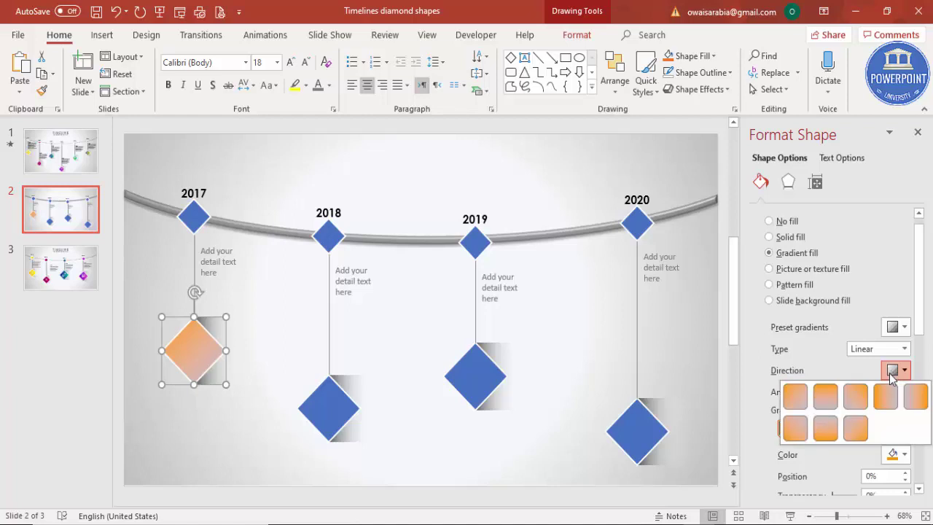
pyautogui.click(795, 397)
pyautogui.click(860, 428)
pyautogui.click(896, 454)
pyautogui.click(848, 424)
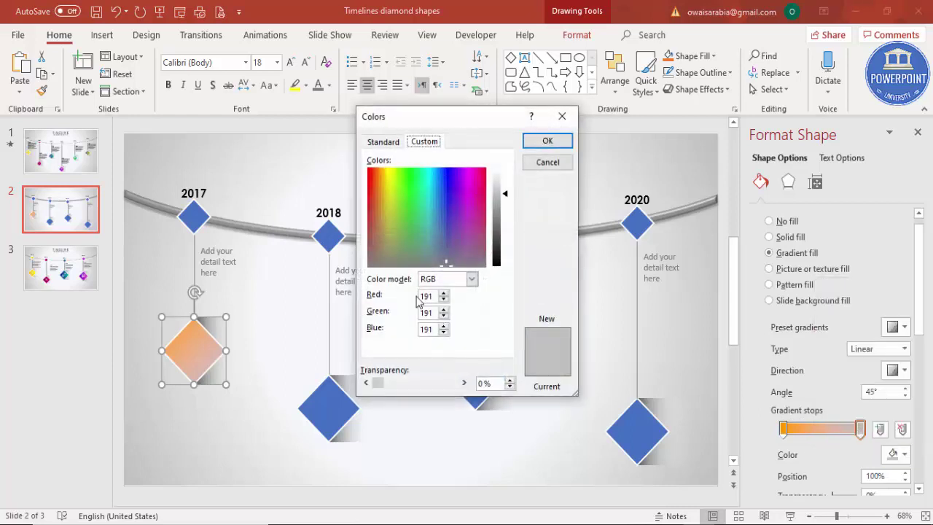
pyautogui.click(382, 141)
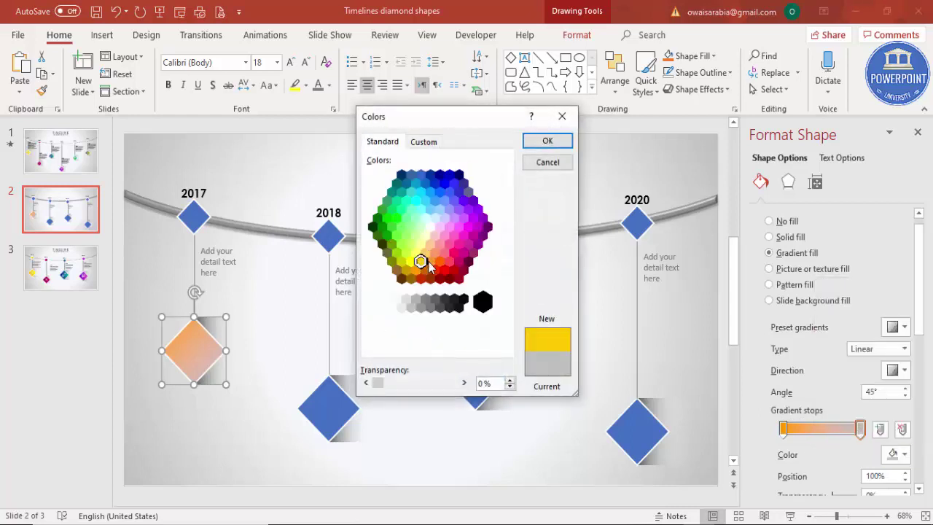
pyautogui.click(543, 140)
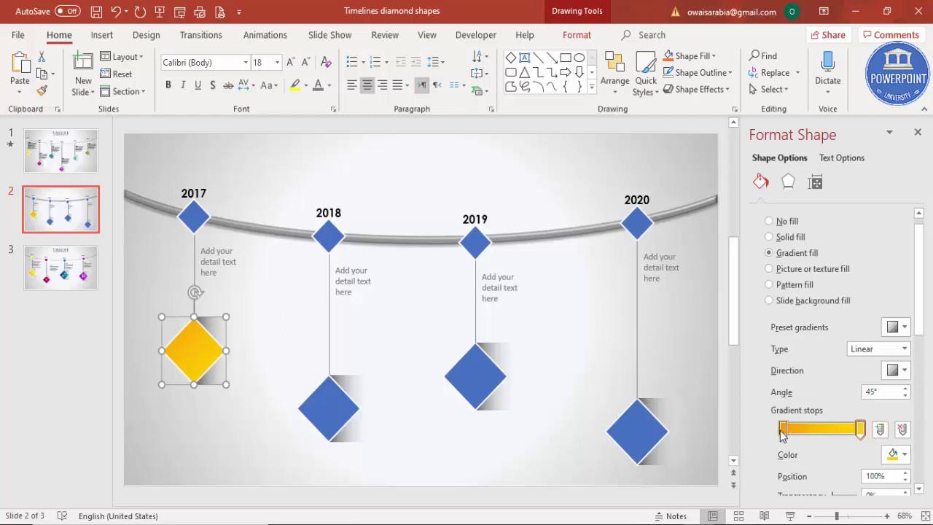
pyautogui.moveTo(784, 430); pyautogui.dragTo(794, 434)
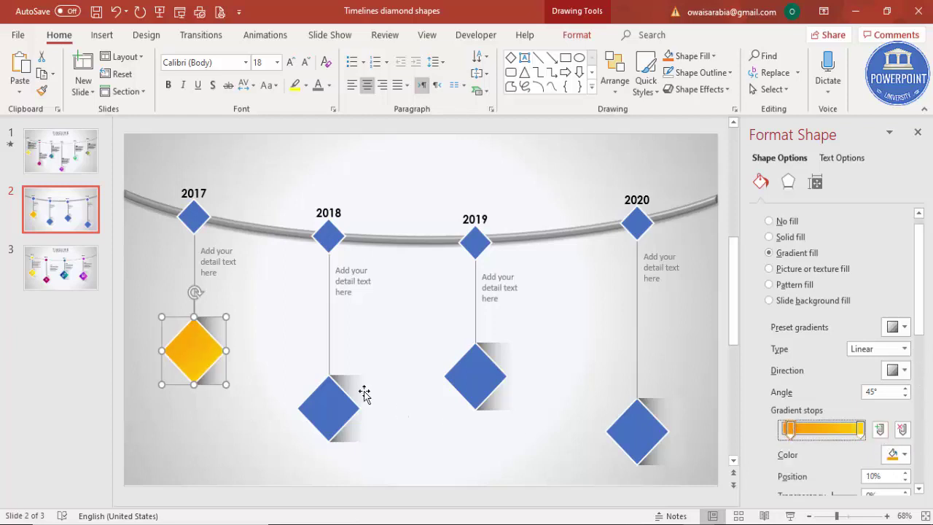
# Apply the same orange-yellow gradient to the small 2017 and 2018 arc markers
pyautogui.click(325, 390)
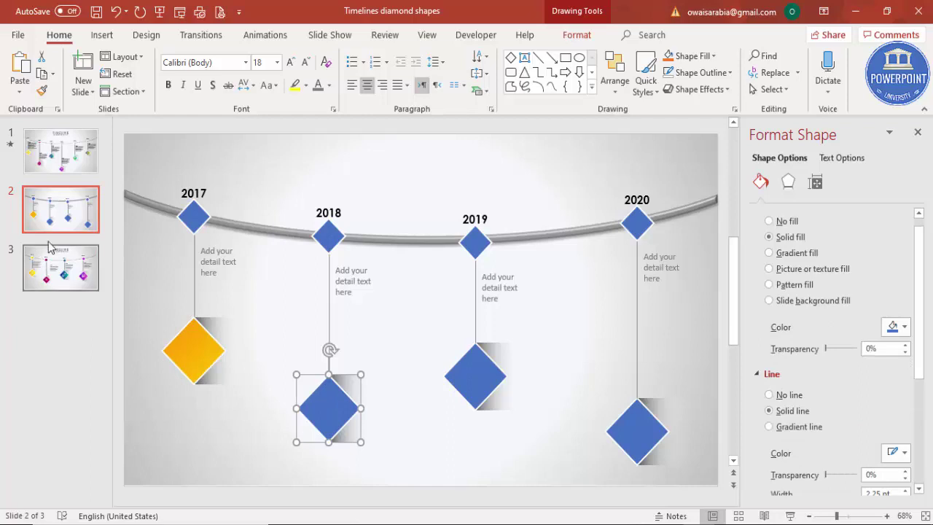
pyautogui.click(193, 215)
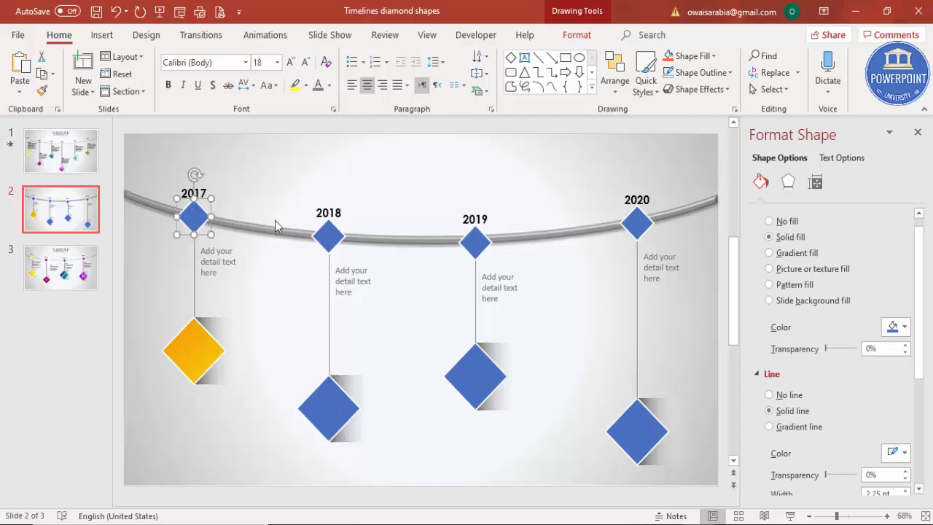
pyautogui.hotkey('ctrl', 'shift', 'v')
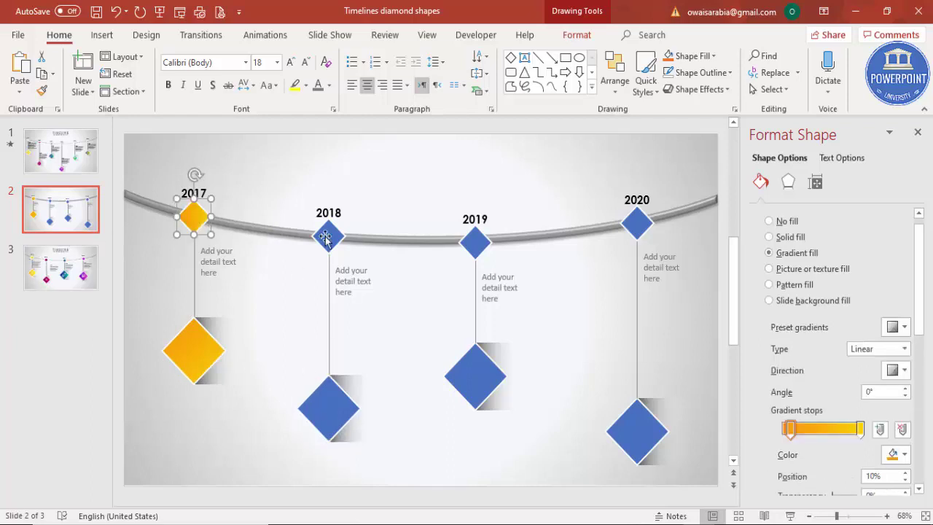
pyautogui.click(325, 236)
pyautogui.hotkey('ctrl', 'shift', 'v')
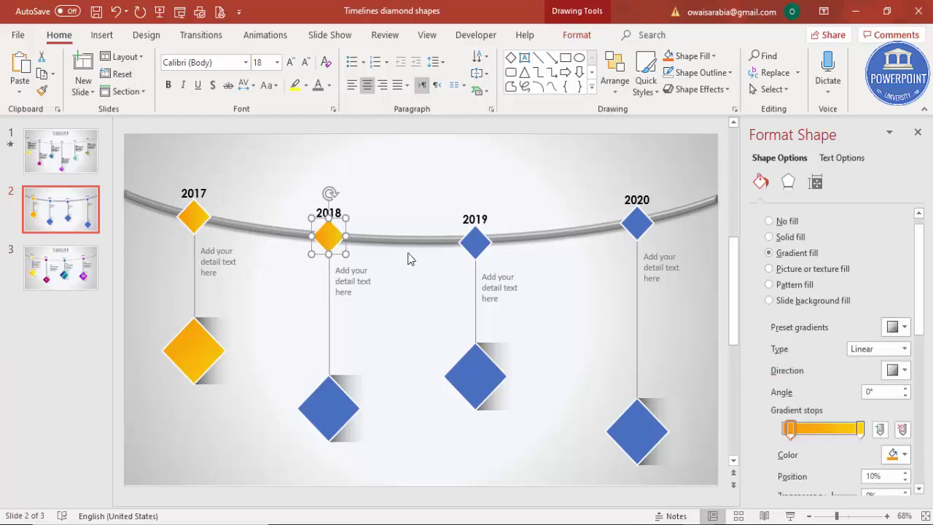